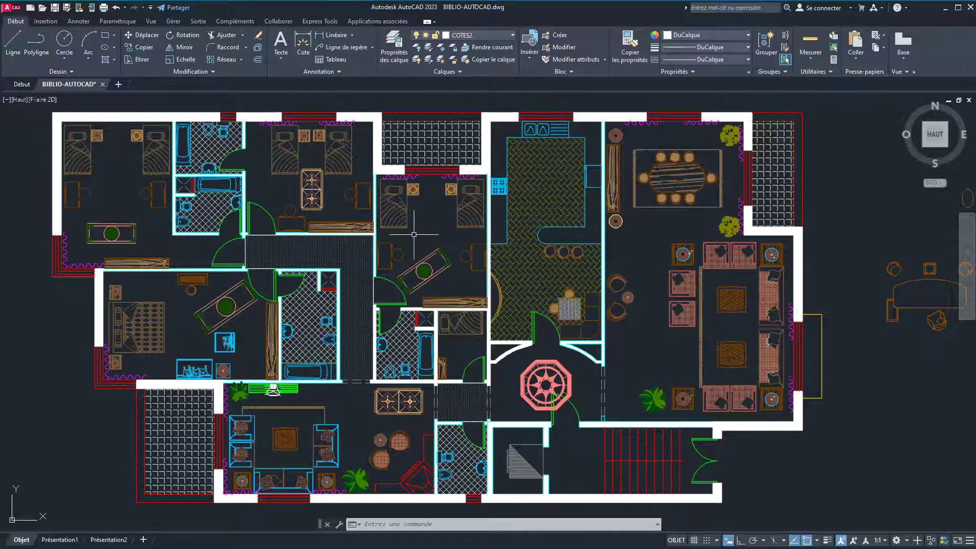
Step: Zoom out to the library's boundary rectangle, then pan to show its top rows of blocks
scroll(414, 235, "down", 2)
scroll(414, 234, "down", 2)
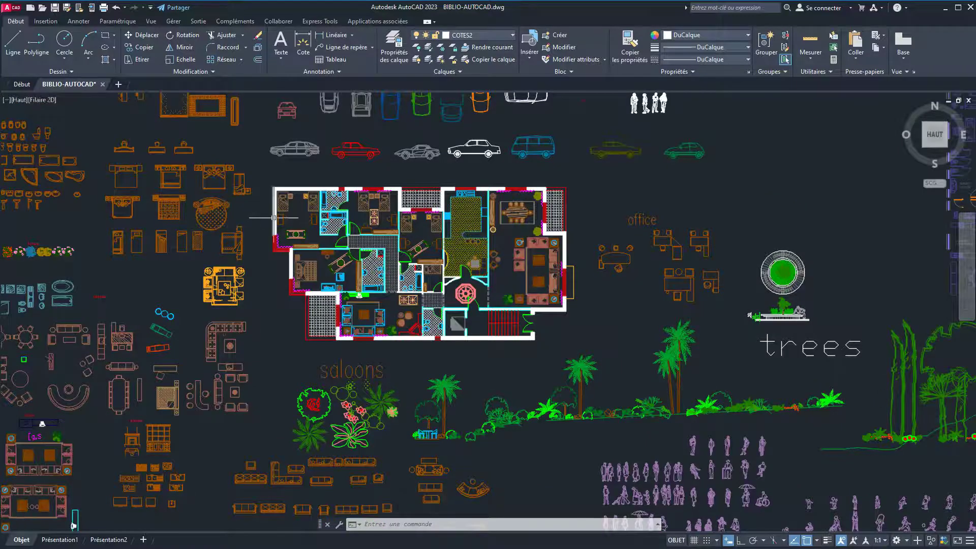
scroll(274, 217, "down", 2)
scroll(274, 217, "down", 2)
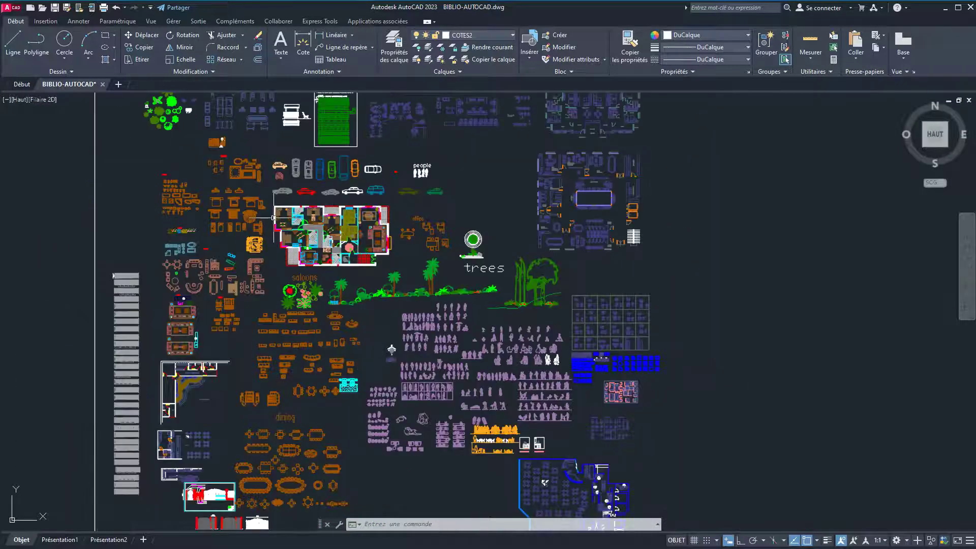
scroll(461, 172, "down", 2)
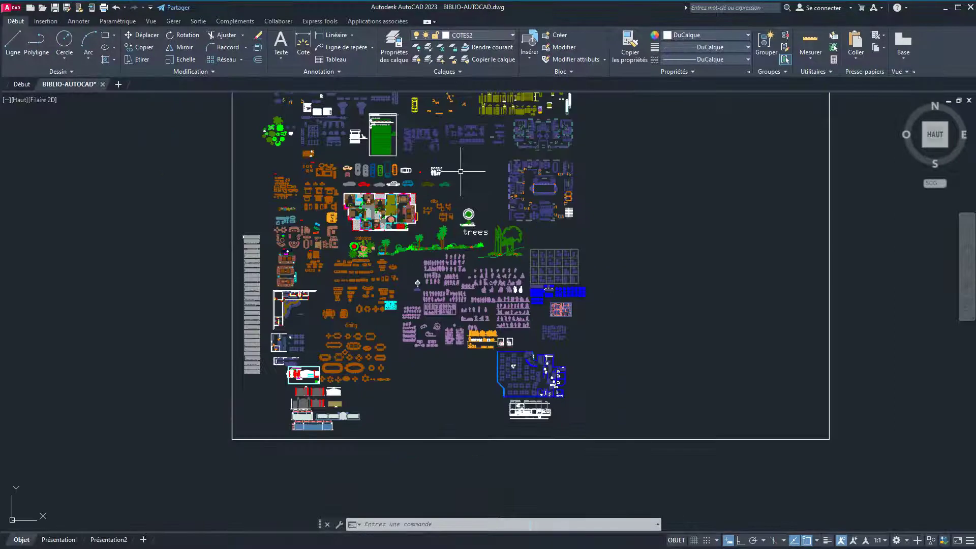
middle_click_drag(461, 171, 456, 258)
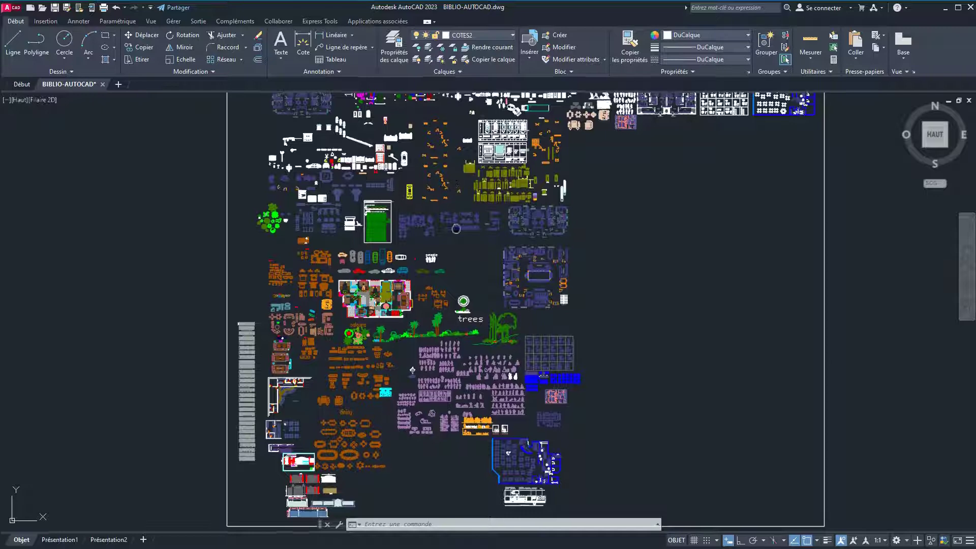
middle_click_drag(459, 188, 453, 262)
Step: Zoom in on the magenta Arabic-labelled floor plan and its door and window blocks, then back out
scroll(354, 148, "up", 2)
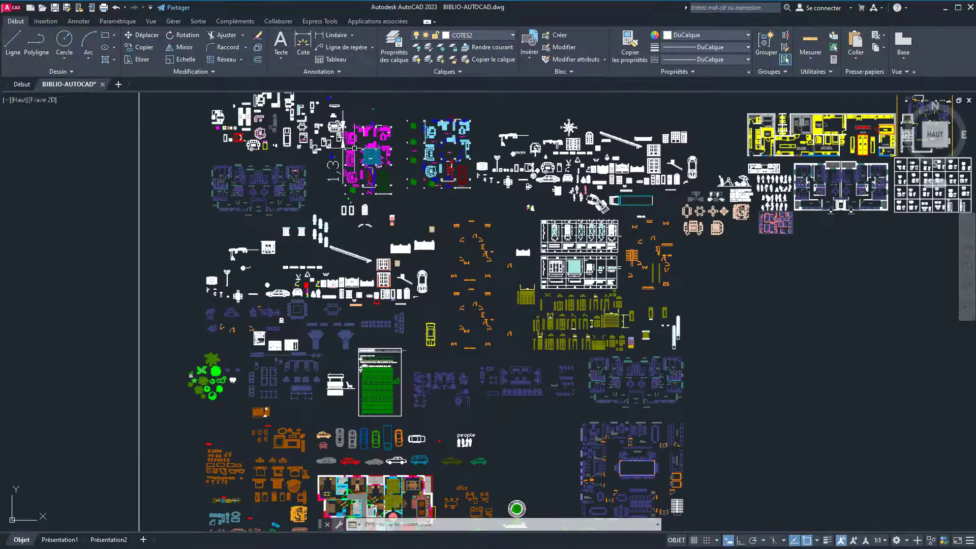
scroll(354, 149, "up", 4)
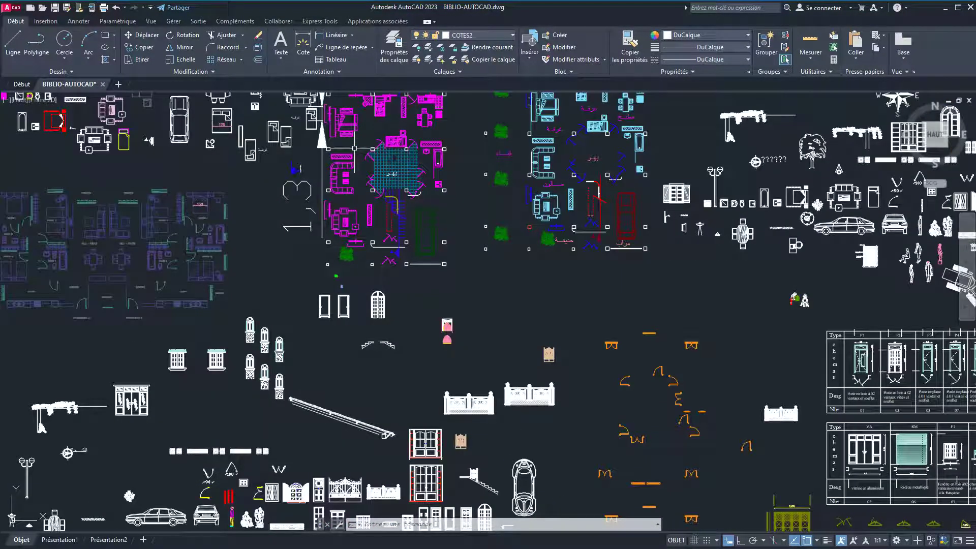
scroll(152, 270, "up", 4)
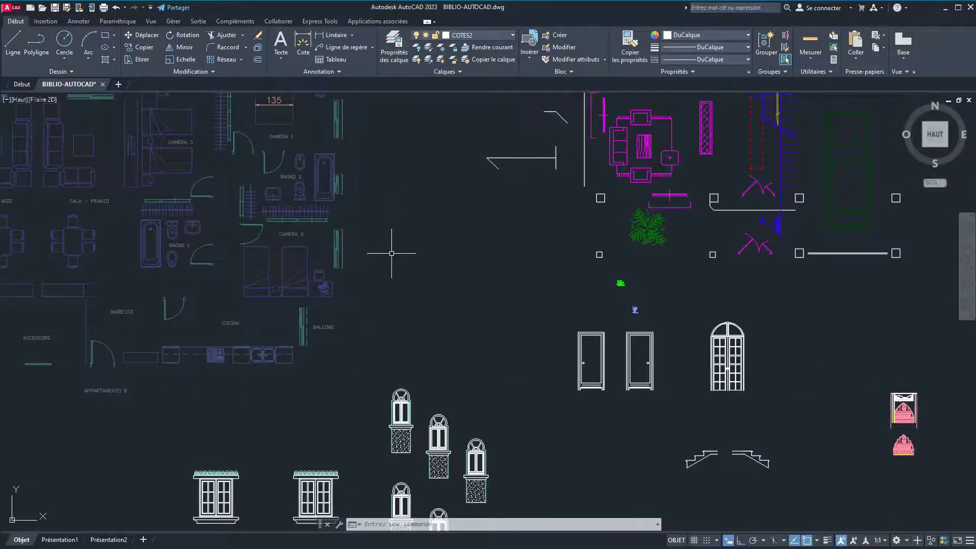
scroll(391, 253, "down", 4)
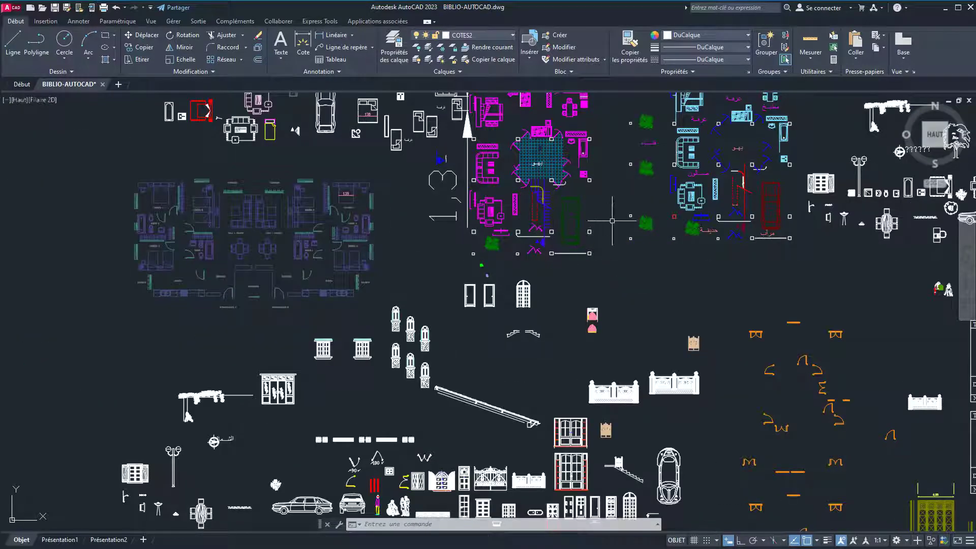
scroll(612, 221, "down", 2)
Step: Move across to the blue floor plan, examine it up close, then zoom back out
mouse_move(612, 220)
middle_mouse_down()
mouse_move(373, 285)
mouse_move(305, 278)
middle_mouse_up()
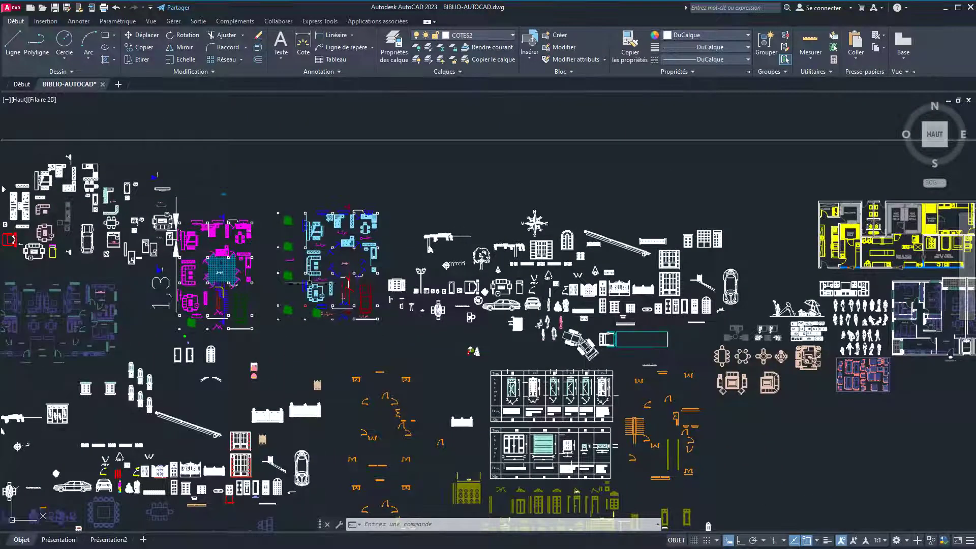
scroll(342, 278, "up", 4)
scroll(343, 278, "up", 2)
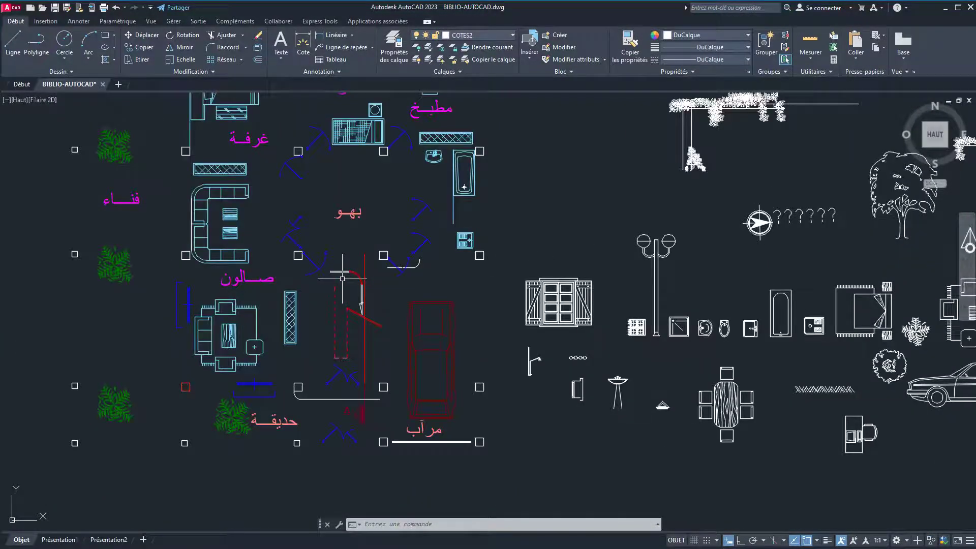
scroll(342, 279, "down", 2)
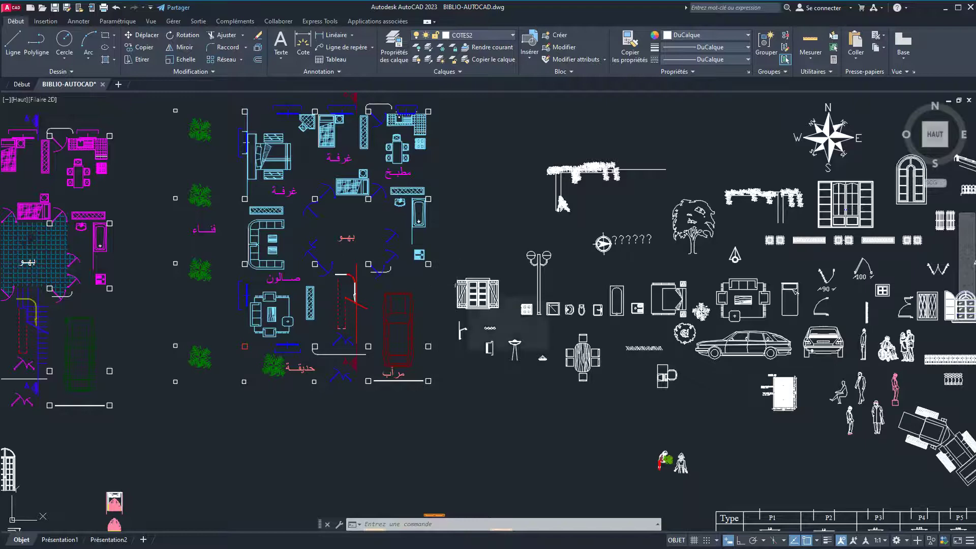
scroll(509, 324, "down", 2)
Step: Centre the yellow kitchen and twin apartment plans and zoom in on them
middle_click_drag(509, 323, 356, 239)
middle_click_drag(661, 254, 626, 254)
middle_click_drag(743, 255, 455, 254)
scroll(455, 254, "up", 4)
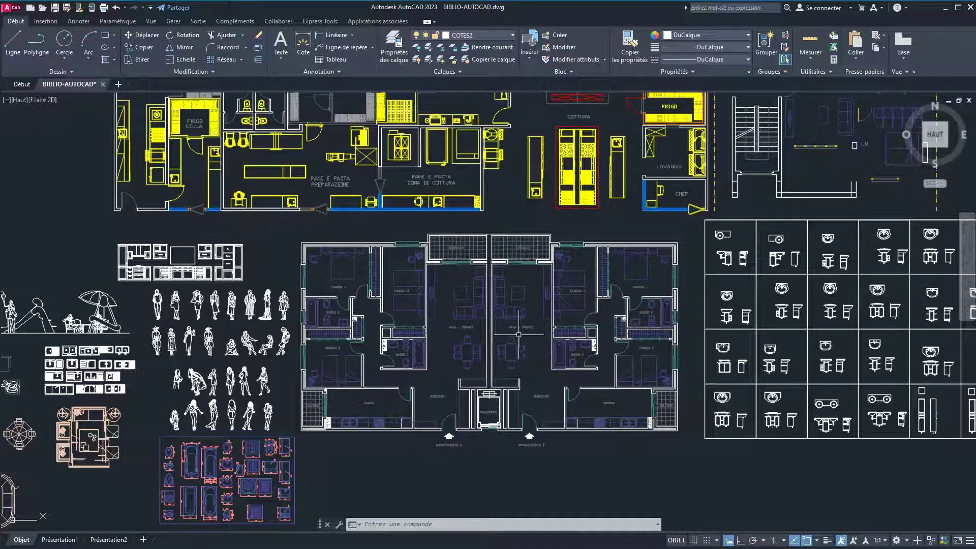
Step: Look over the twin apartment plan, then bring the grid of sink blocks to the centre
scroll(529, 334, "up", 2)
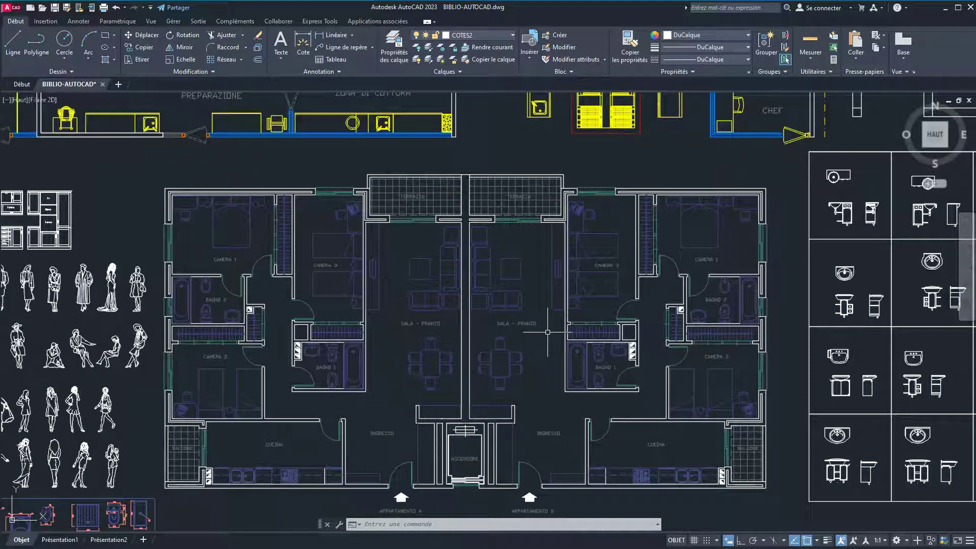
middle_click_drag(548, 332, 146, 336)
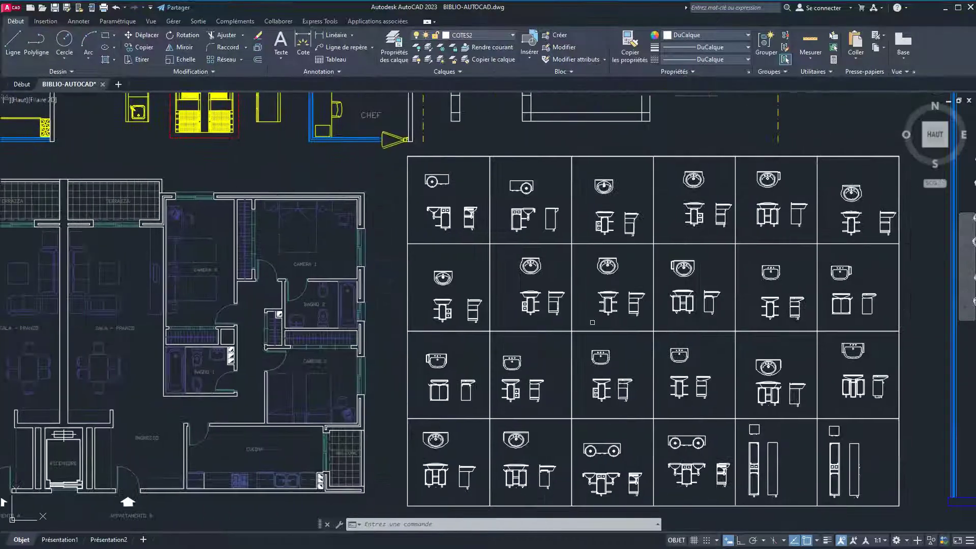
scroll(618, 323, "up", 2)
middle_click_drag(618, 323, 410, 309)
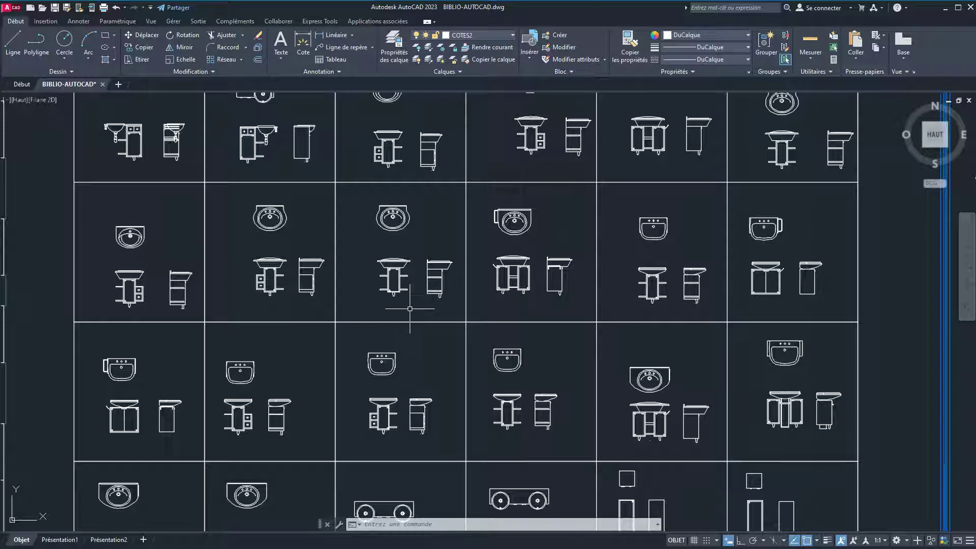
Step: Zoom out and centre on the SALA - PRANZO restaurant dining area
scroll(410, 309, "down", 2)
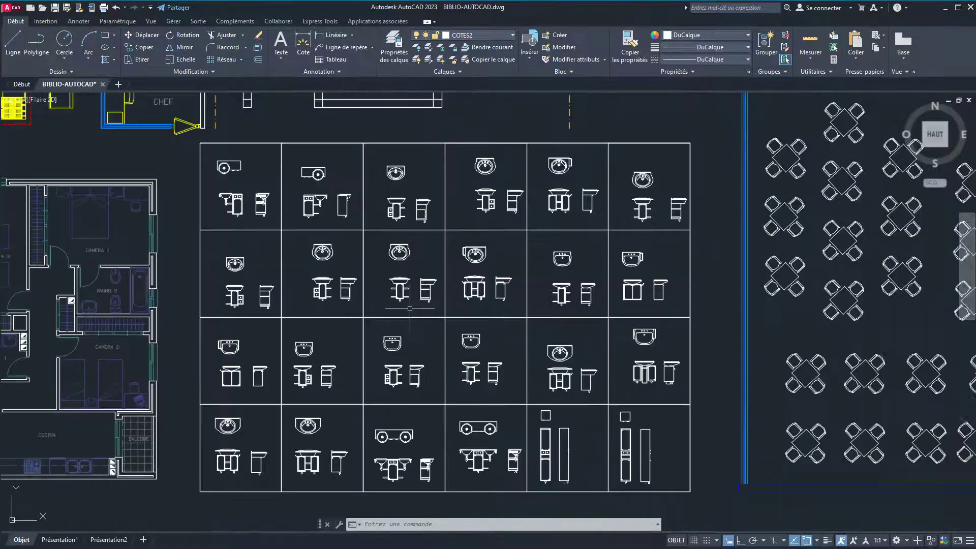
scroll(410, 308, "down", 2)
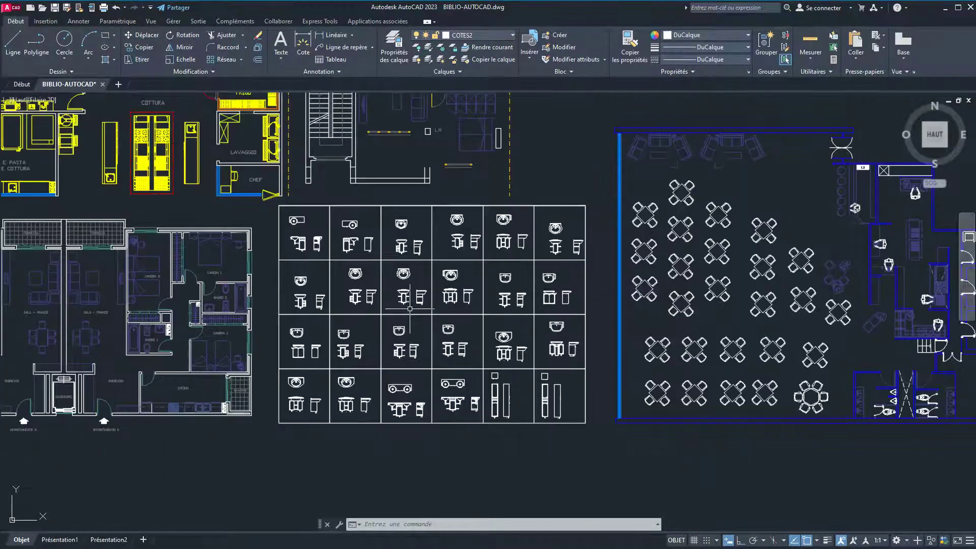
scroll(410, 309, "down", 2)
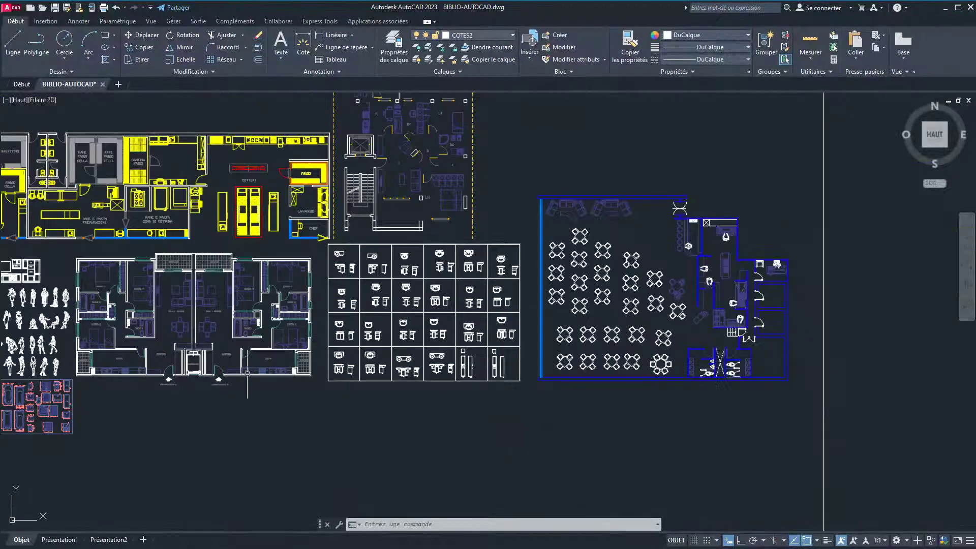
scroll(201, 328, "up", 4)
scroll(201, 328, "down", 3)
middle_click_drag(401, 321, 430, 324)
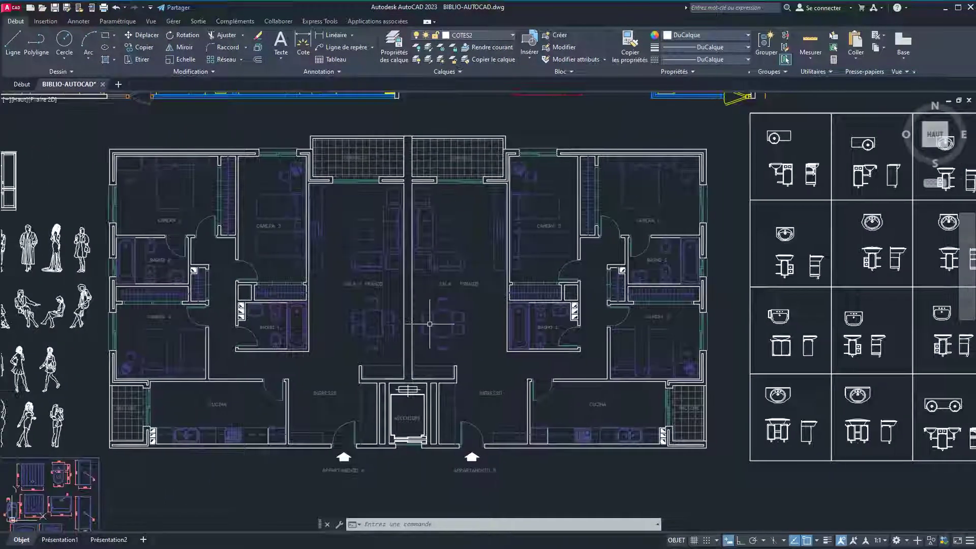
Step: Move over to the red-dimensioned bathtub, washbasin, shower and bidet block
scroll(434, 321, "up", 4)
scroll(434, 321, "down", 2)
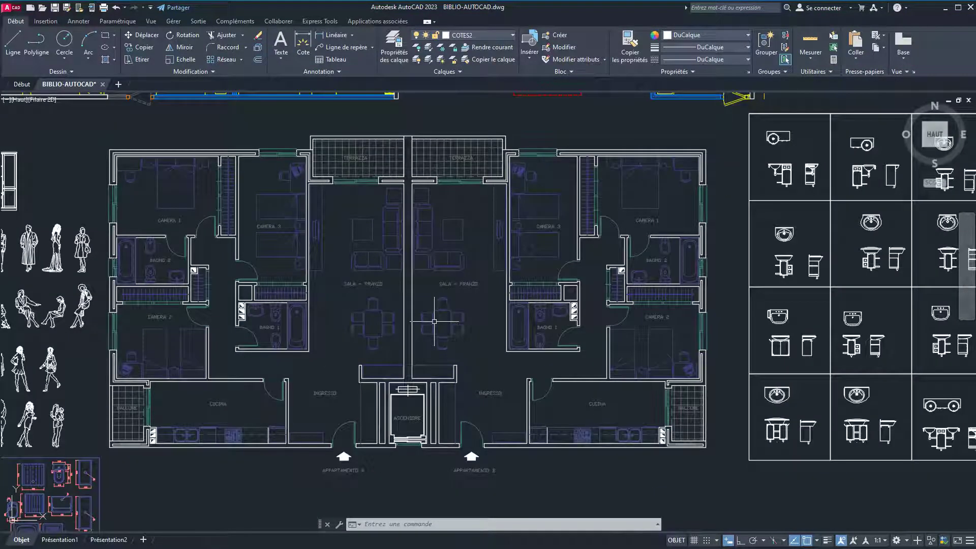
scroll(476, 301, "down", 2)
scroll(476, 302, "down", 2)
middle_click_drag(426, 362, 506, 289)
Step: Zoom out over the whole library, shifting toward the door schedules and façade elevations
scroll(345, 333, "up", 8)
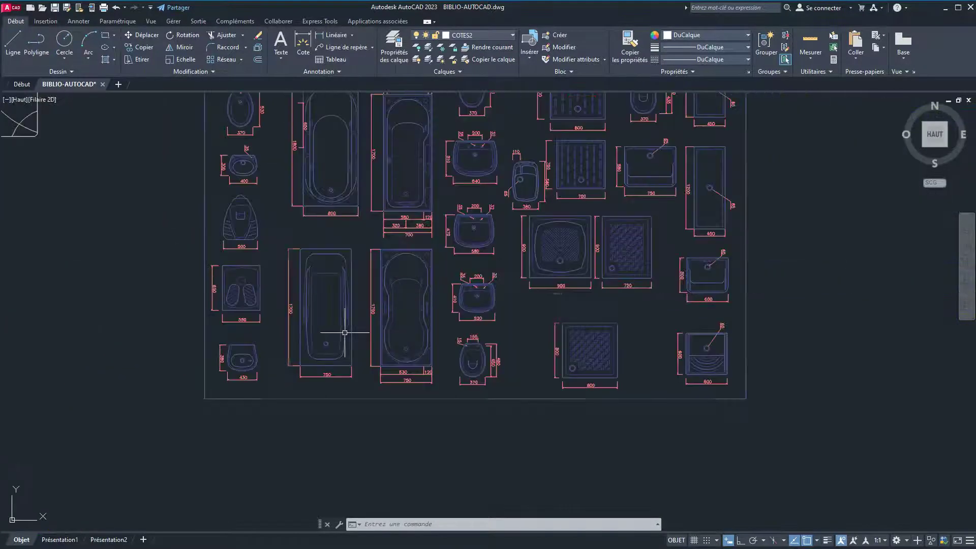
mouse_move(405, 321)
middle_mouse_down()
mouse_move(389, 402)
mouse_move(574, 354)
middle_mouse_up()
scroll(398, 390, "down", 2)
scroll(398, 389, "down", 3)
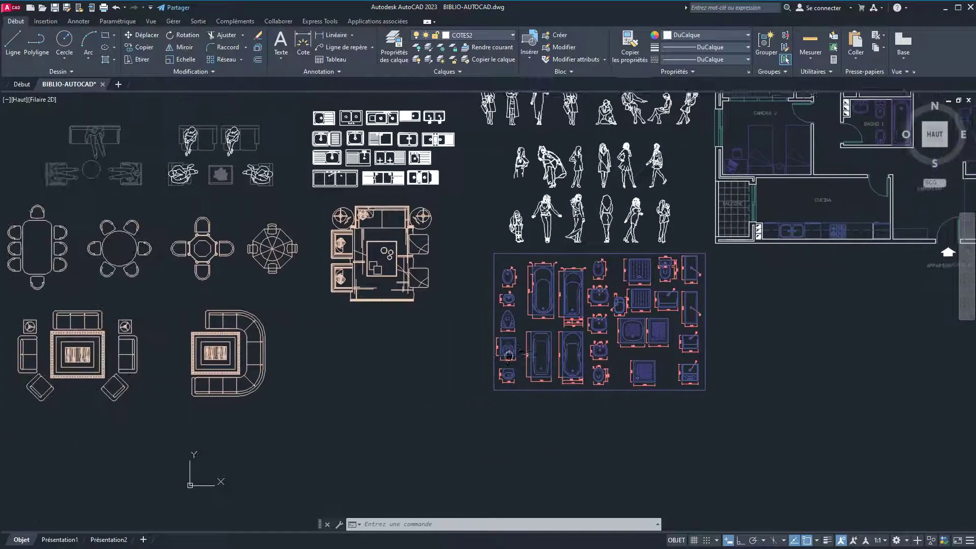
scroll(268, 380, "down", 4)
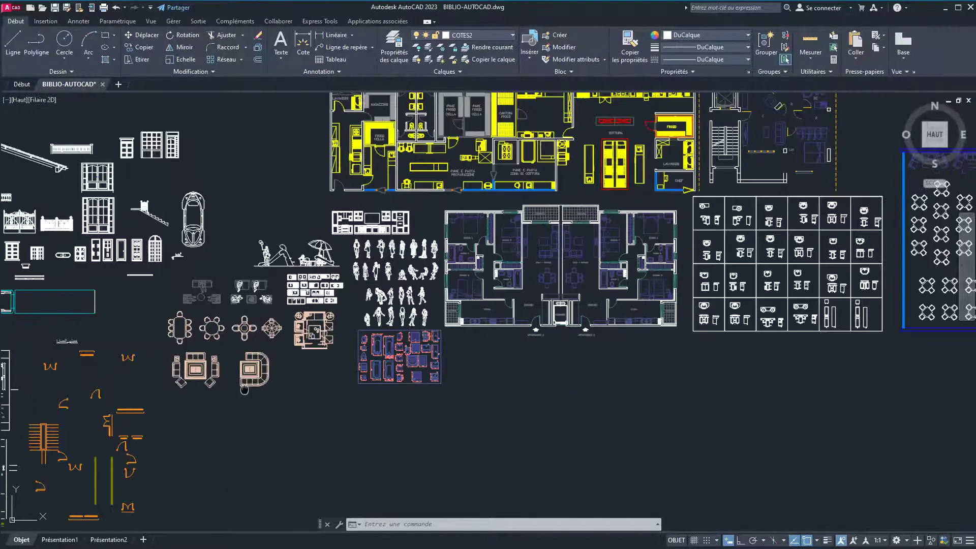
middle_click_drag(245, 389, 346, 345)
middle_click_drag(216, 429, 321, 379)
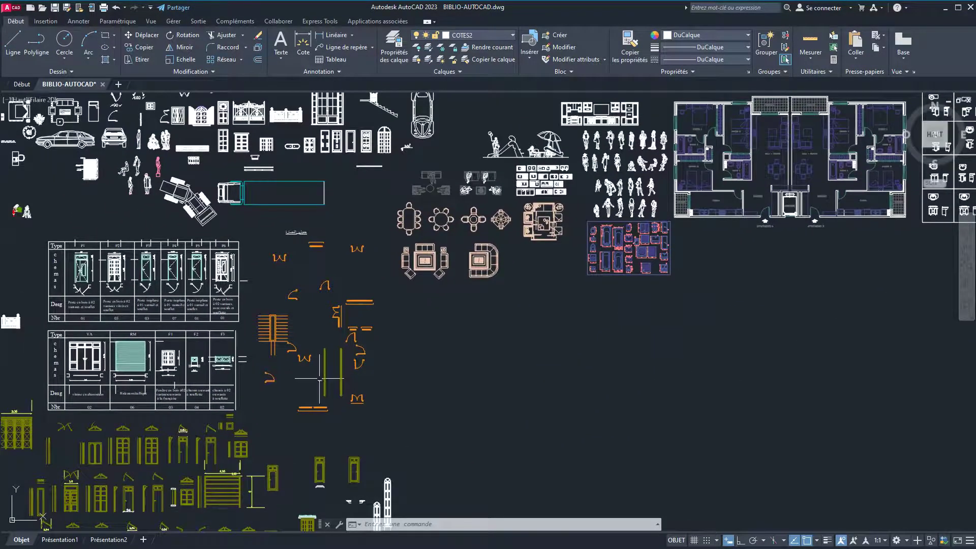
scroll(320, 379, "down", 5)
scroll(359, 349, "up", 1)
Step: Bring the tree and people-silhouette blocks to mid-screen and zoom in on them
scroll(359, 349, "up", 2)
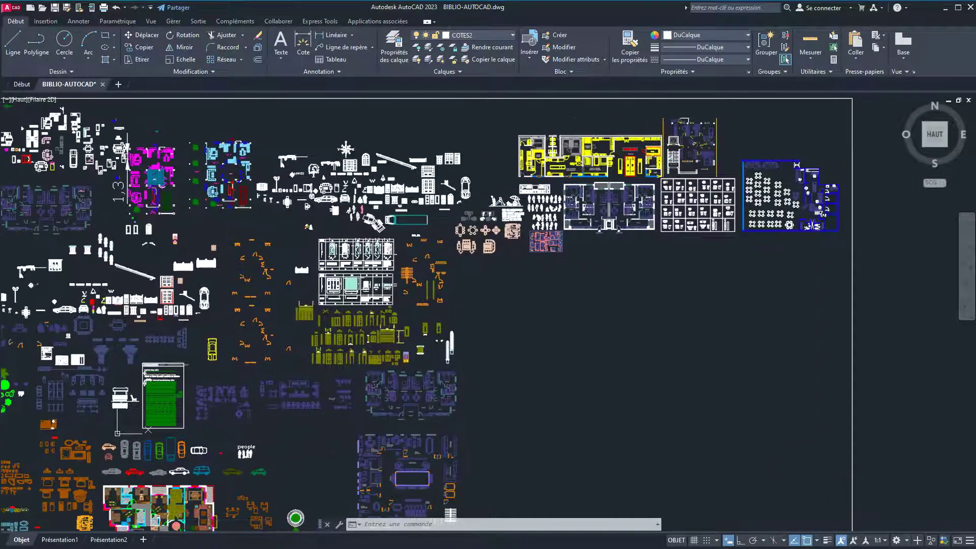
middle_click_drag(240, 453, 391, 393)
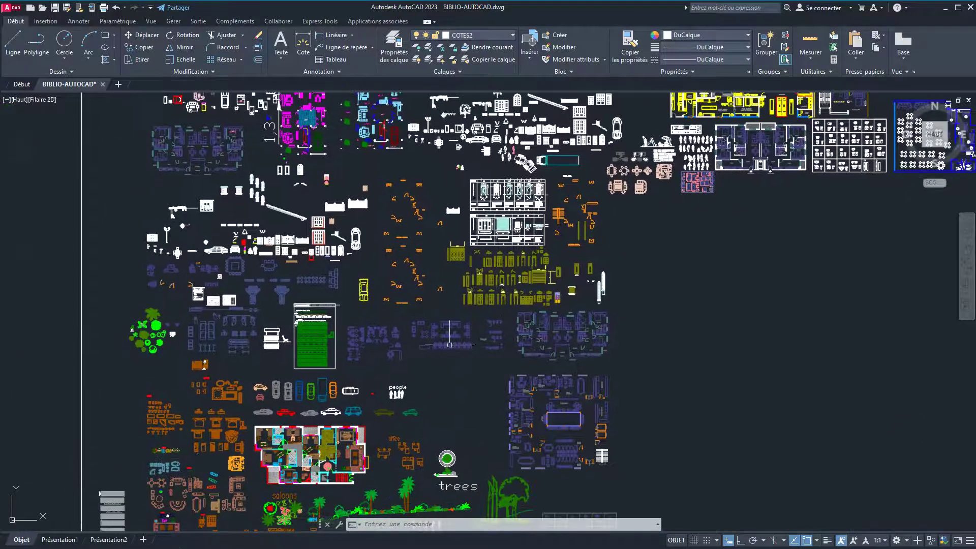
middle_click_drag(420, 480, 408, 393)
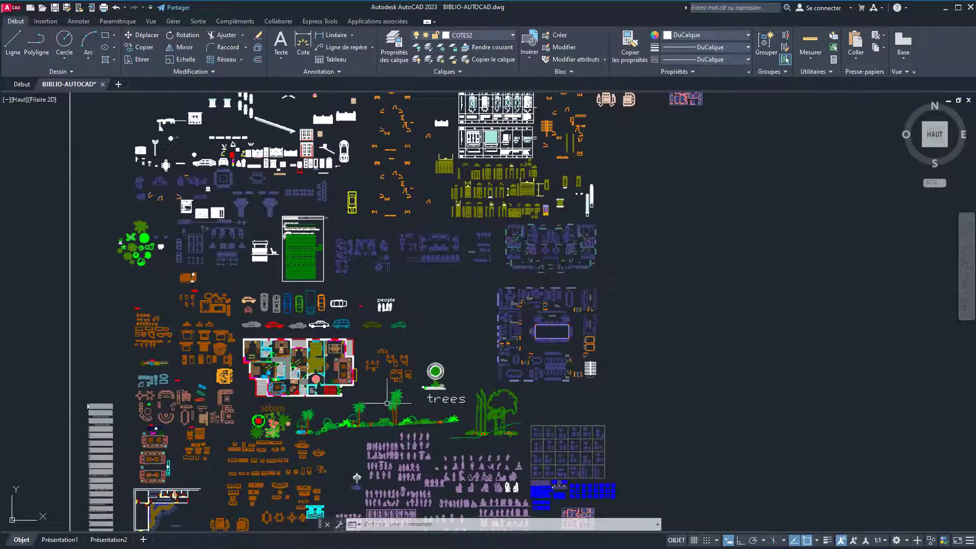
mouse_move(335, 453)
middle_mouse_down()
mouse_move(336, 393)
mouse_move(286, 286)
middle_mouse_up()
scroll(336, 392, "up", 2)
scroll(336, 393, "up", 2)
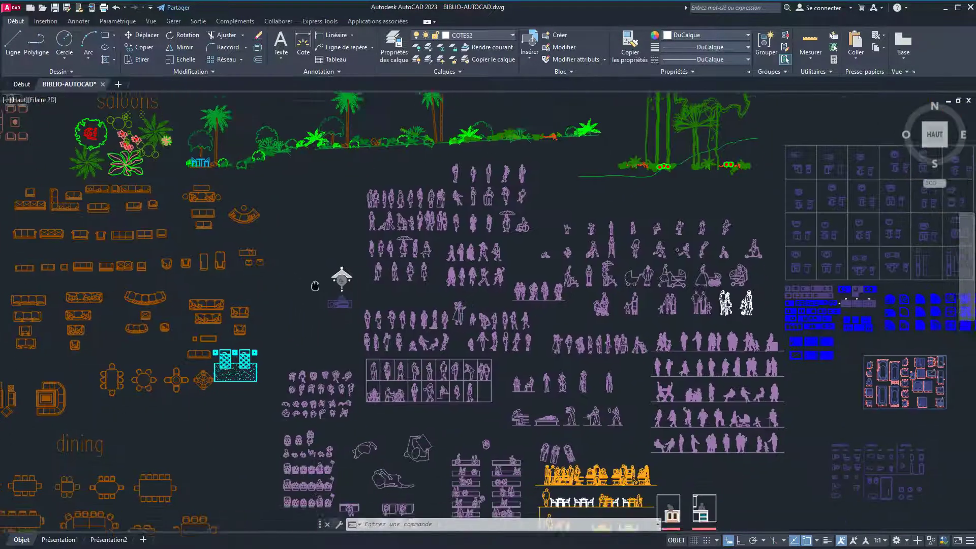
Step: Shift to the dining tables, chairs and gates, revealing the blue restaurant plan below
scroll(291, 350, "down", 1)
middle_click_drag(290, 350, 335, 312)
scroll(285, 397, "up", 2)
scroll(273, 420, "up", 1)
scroll(273, 420, "down", 4)
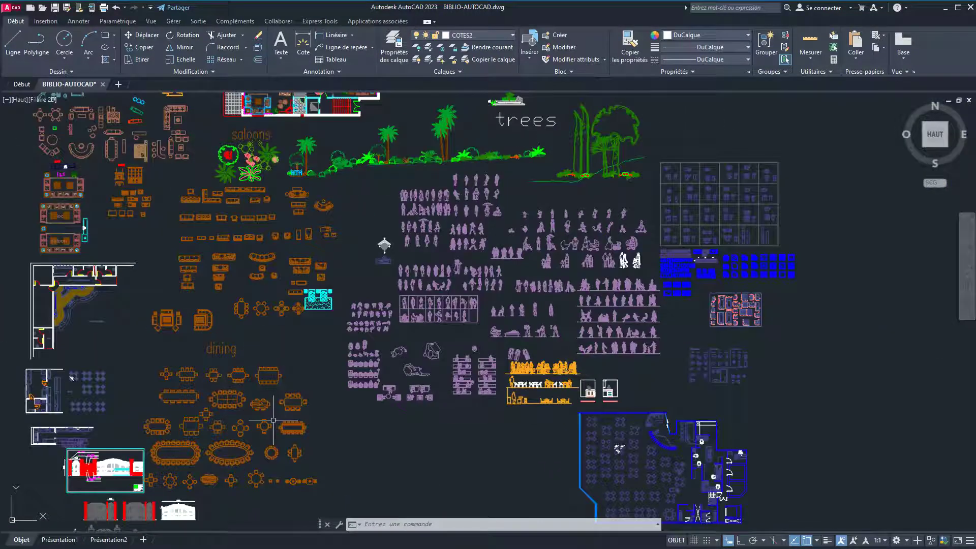
middle_click_drag(273, 420, 264, 319)
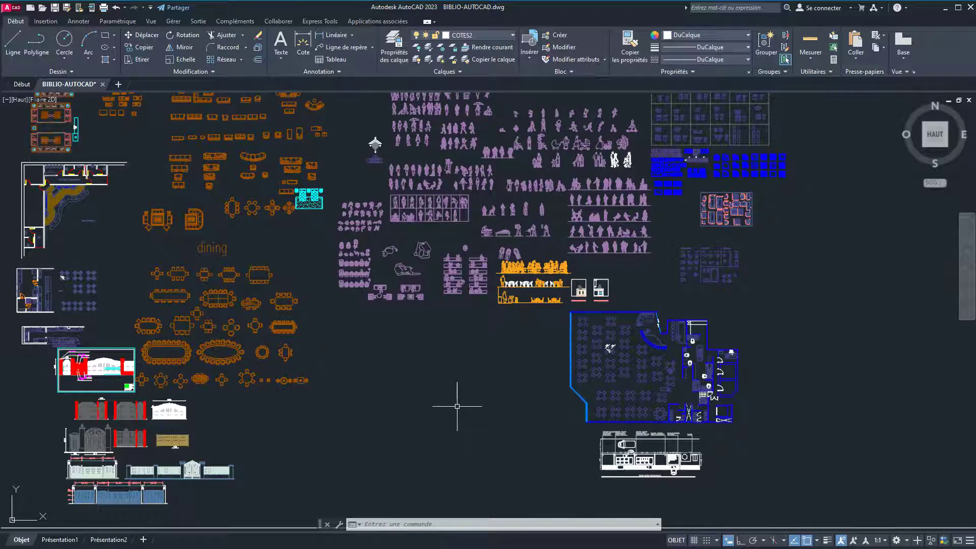
Step: Zoom in on the blue restaurant floor plan's kitchen doors
scroll(438, 403, "up", 1)
middle_click_drag(438, 403, 273, 414)
scroll(445, 450, "up", 6)
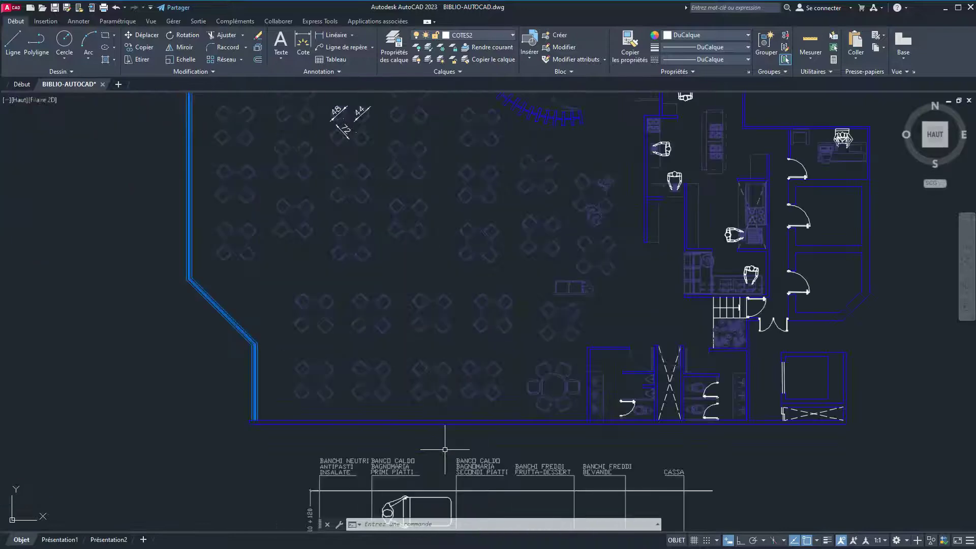
middle_click_drag(593, 384, 240, 472)
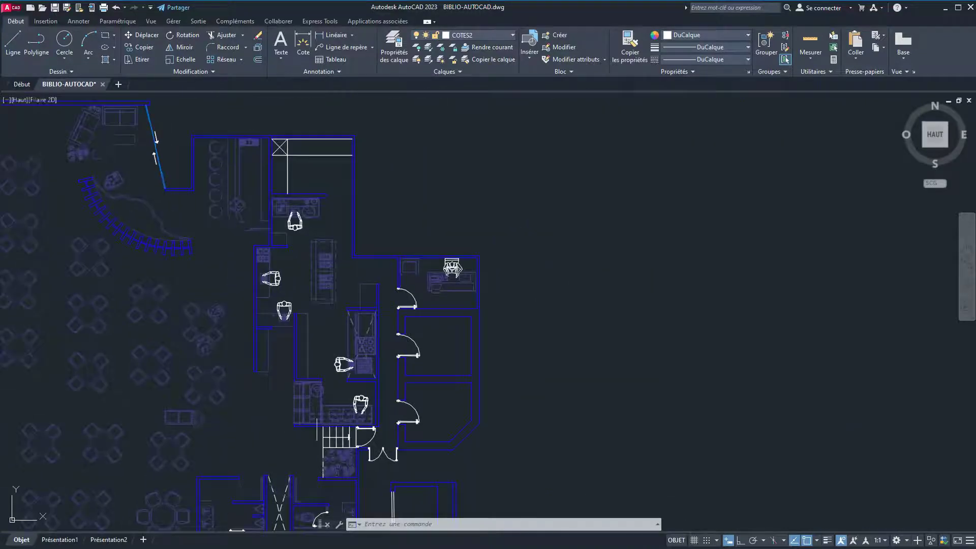
Step: Zoom closer until one kitchen door swing is centred and fills the view
scroll(351, 410, "up", 4)
scroll(528, 294, "up", 2)
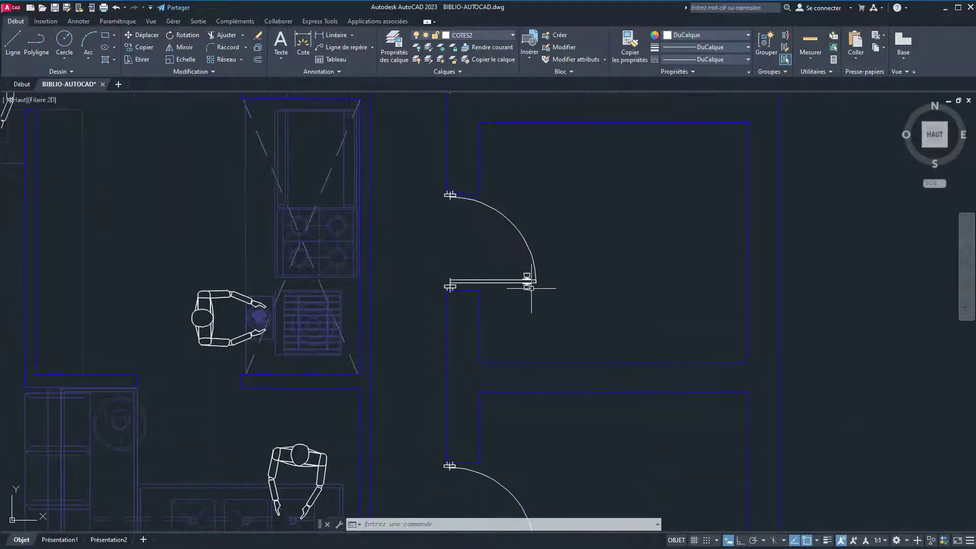
scroll(532, 288, "up", 2)
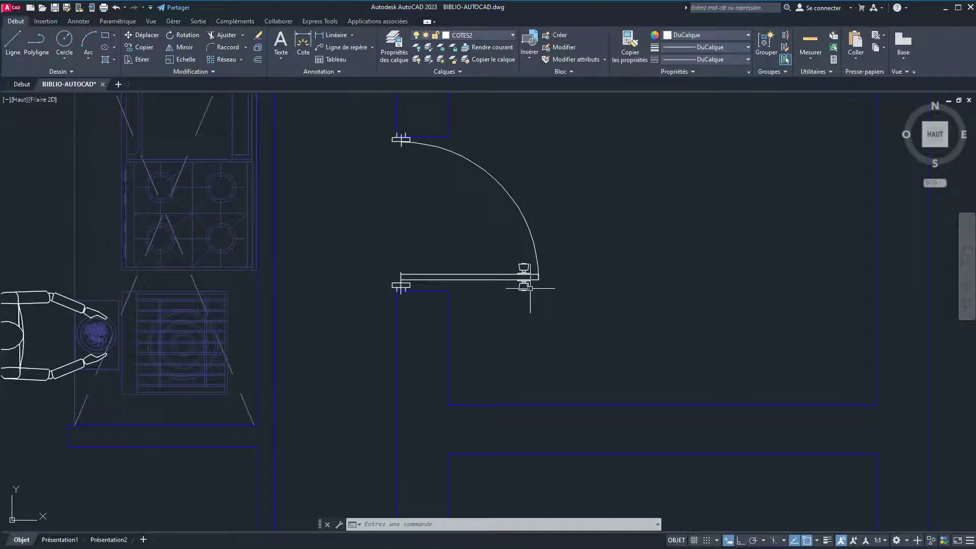
scroll(530, 288, "up", 2)
middle_click_drag(528, 285, 491, 400)
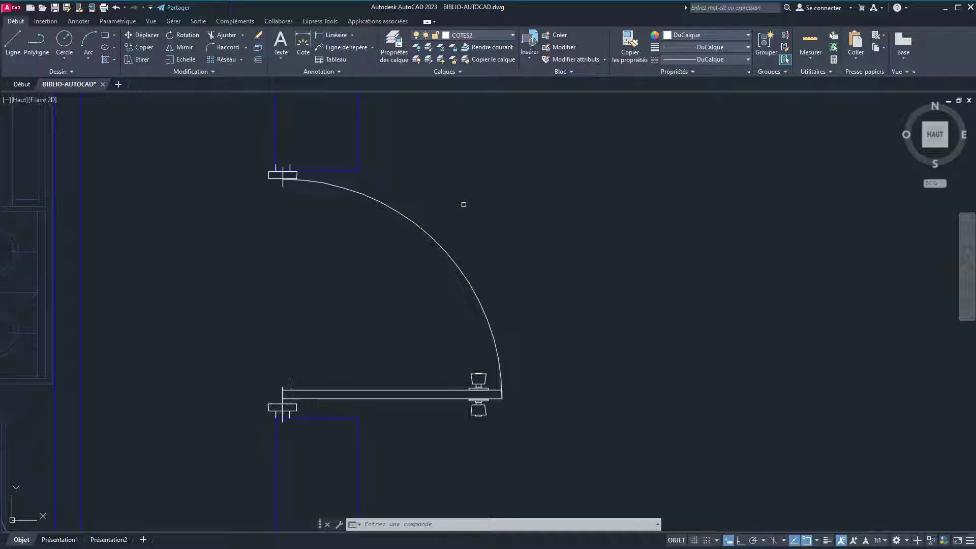
Step: Select the door arc and check its Linetype list in Propriétés, leaving it unchanged
left_click(433, 237)
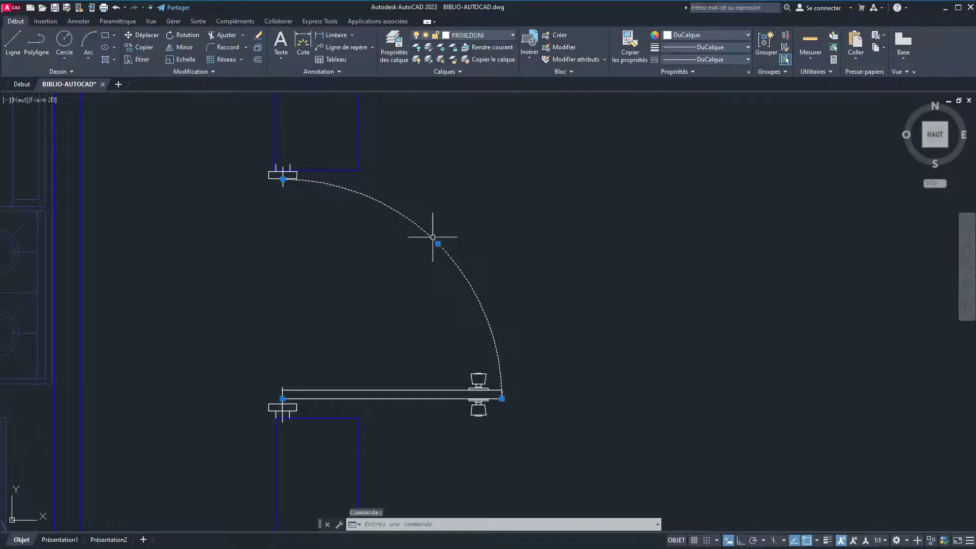
left_click(748, 59)
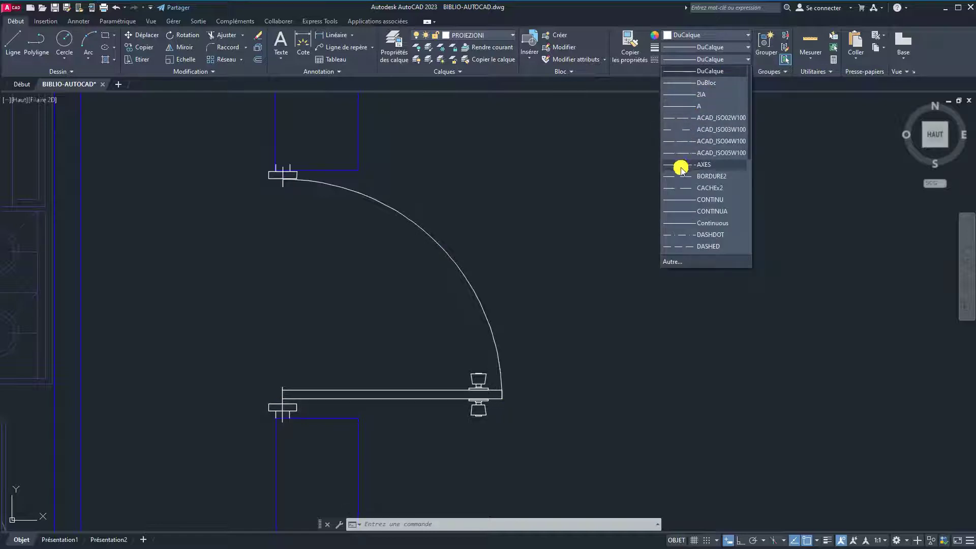
left_click(584, 179)
Step: Zoom back out to show the whole blue restaurant floor plan
scroll(646, 210, "down", 4)
scroll(647, 209, "down", 5)
scroll(642, 212, "down", 2)
Step: Move from the restaurant plan over to the furnished house floor plan
middle_click_drag(471, 192, 737, 260)
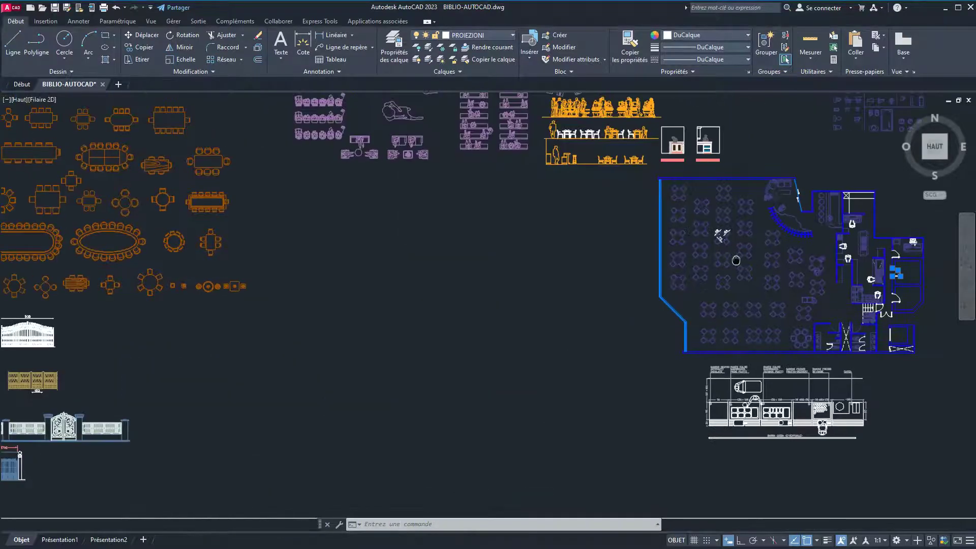
scroll(661, 239, "down", 3)
middle_click_drag(521, 235, 511, 333)
scroll(335, 219, "up", 2)
scroll(325, 219, "up", 1)
scroll(319, 218, "up", 2)
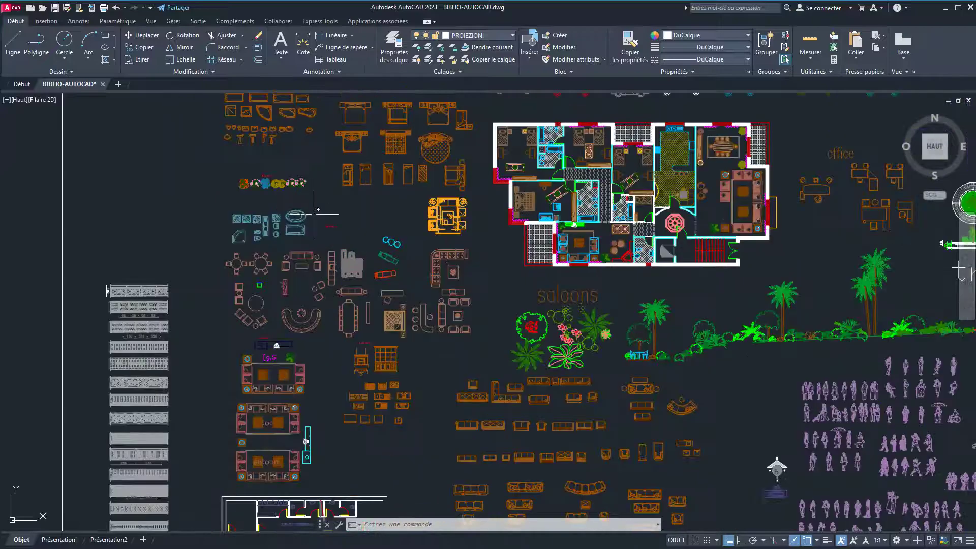
Step: Zoom onto the orange double, round and single bed blocks beside the house plan
scroll(308, 216, "down", 2)
scroll(325, 201, "down", 1)
scroll(340, 193, "up", 5)
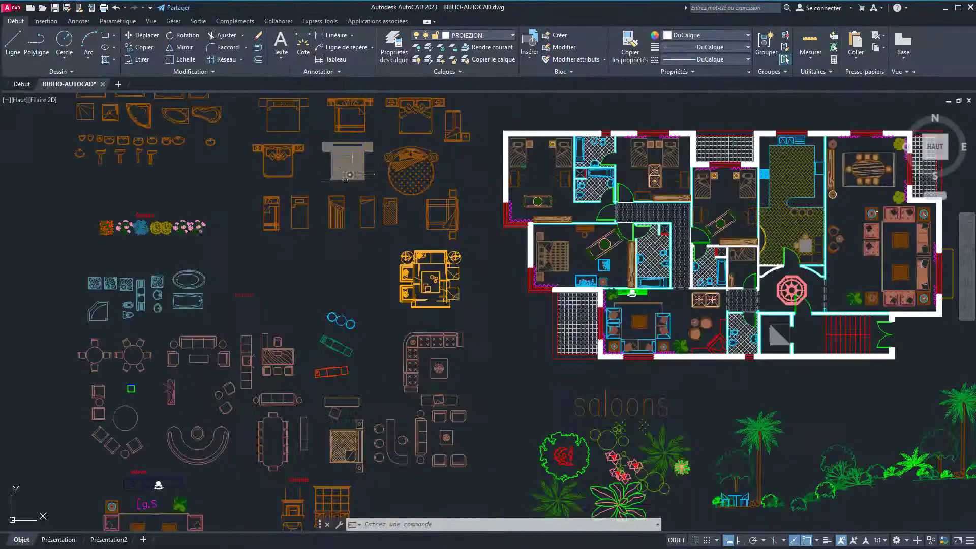
scroll(340, 203, "up", 2)
scroll(320, 254, "up", 2)
scroll(295, 345, "up", 2)
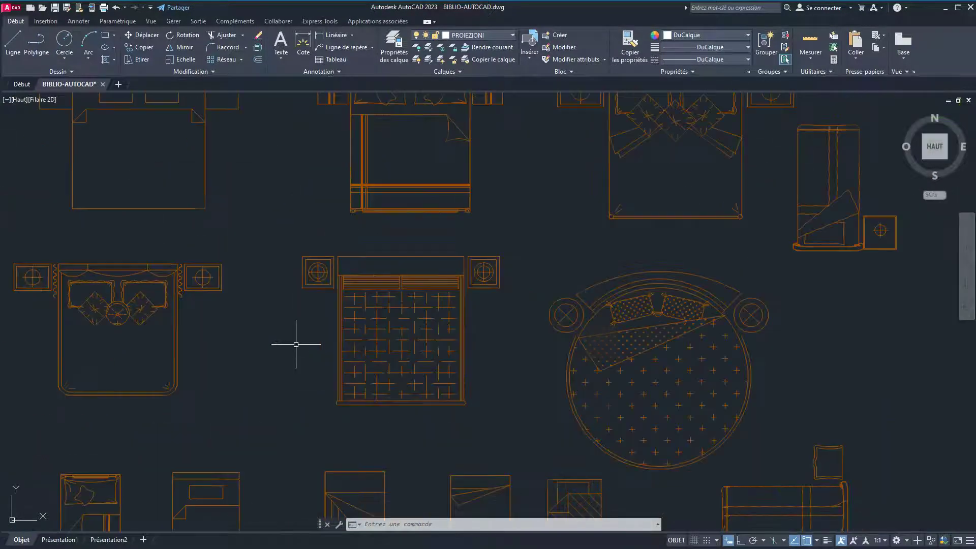
mouse_move(290, 333)
middle_mouse_down()
mouse_move(356, 339)
mouse_move(333, 356)
middle_mouse_up()
scroll(334, 355, "down", 2)
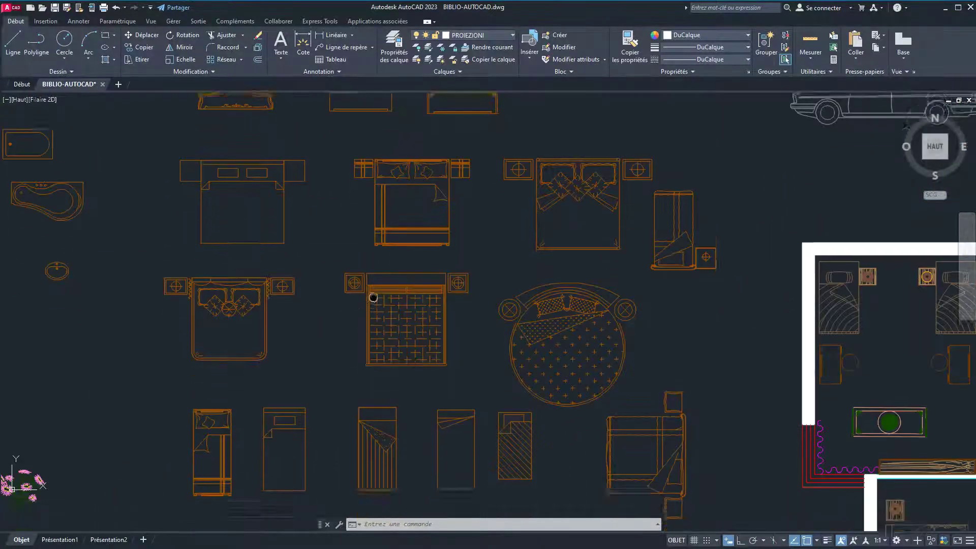
middle_click_drag(373, 313, 353, 257)
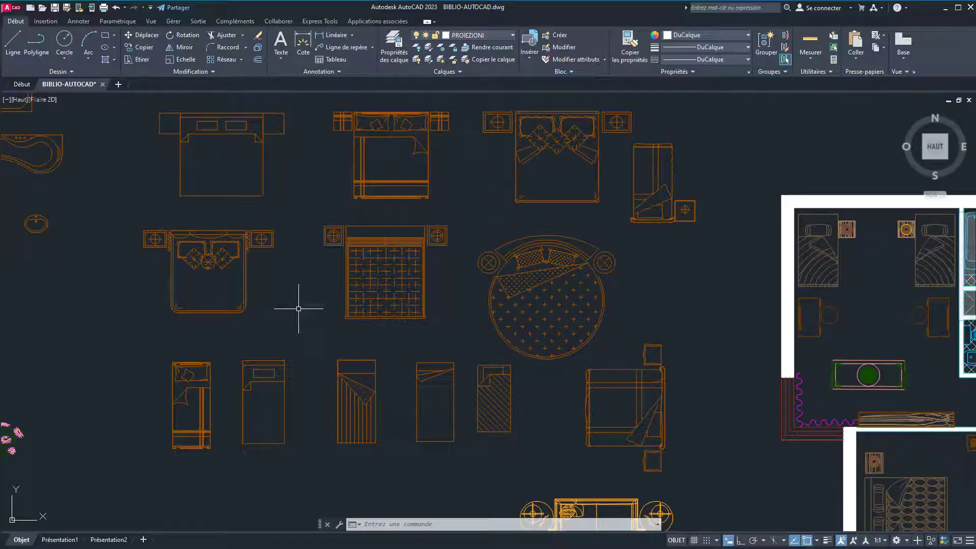
type("ADCENTER")
key("Return")
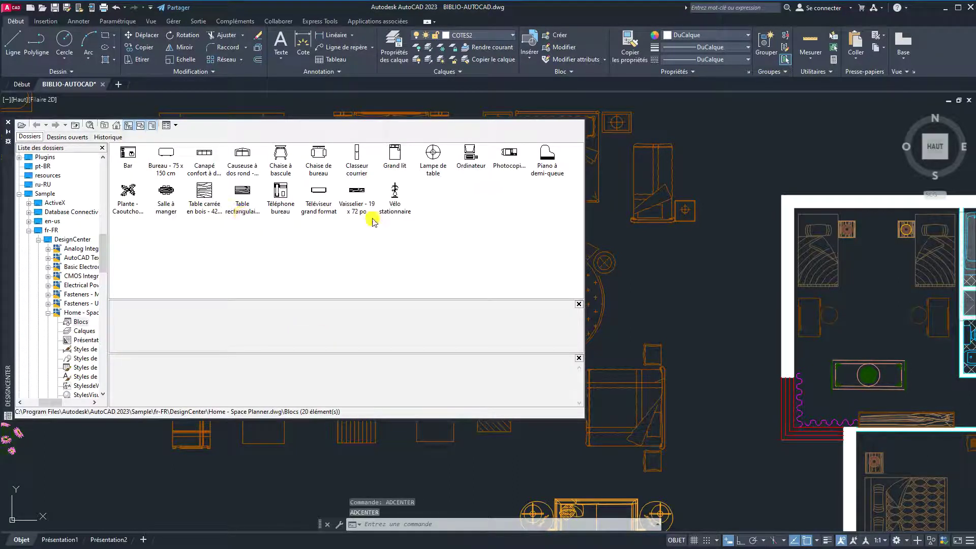
left_click(8, 123)
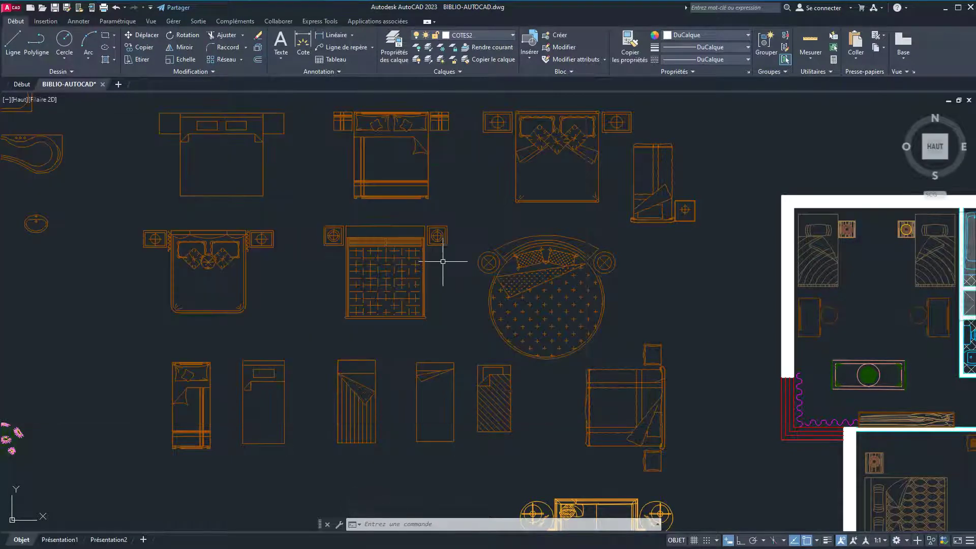
Step: Pan past the floor plan, cars and office blocks to the library's upper rows
scroll(449, 261, "down", 5)
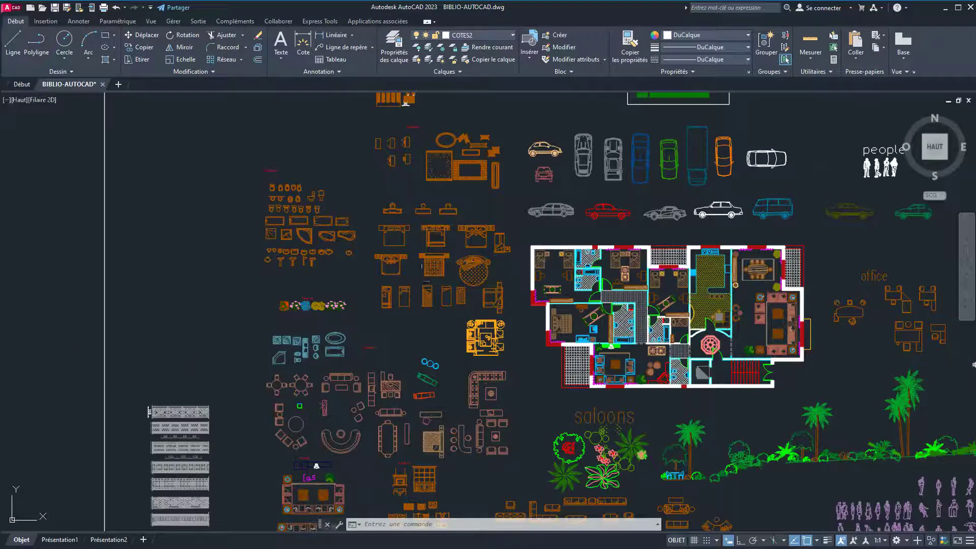
scroll(406, 293, "up", 2)
mouse_move(299, 513)
middle_mouse_down()
mouse_move(283, 408)
mouse_move(217, 331)
middle_mouse_up()
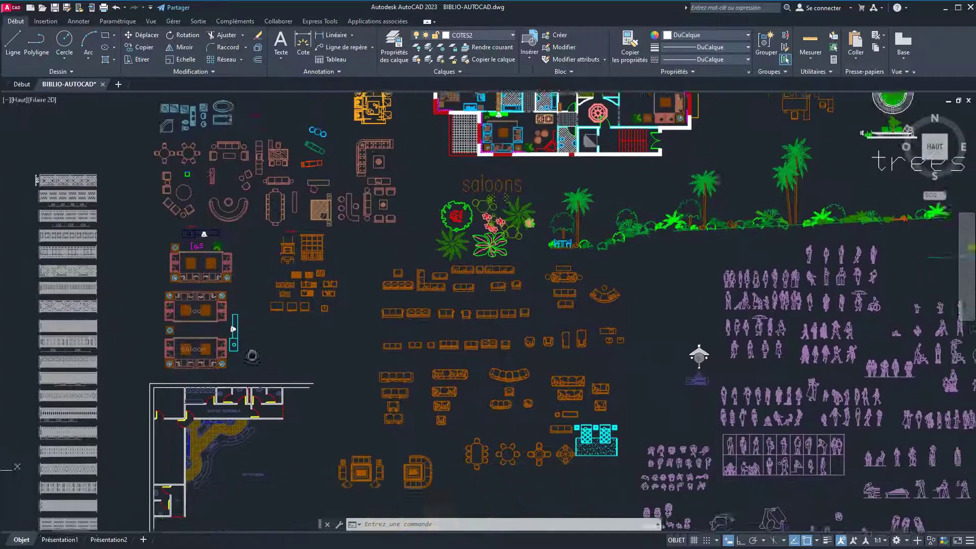
scroll(258, 322, "down", 3)
middle_click_drag(305, 264, 257, 429)
middle_click_drag(338, 202, 319, 392)
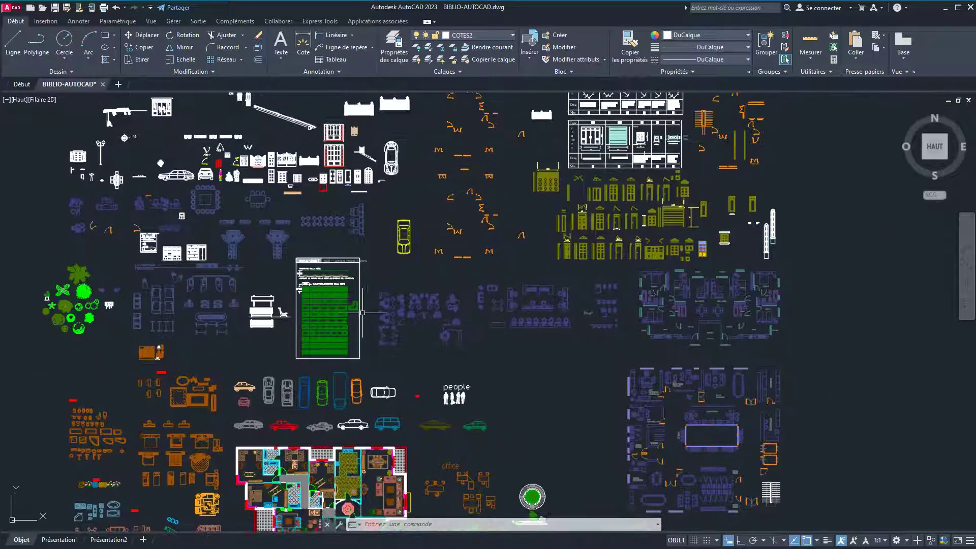
Step: Centre and inspect the door symbols and door schedule tables
middle_click_drag(471, 194, 420, 338)
scroll(420, 338, "up", 5)
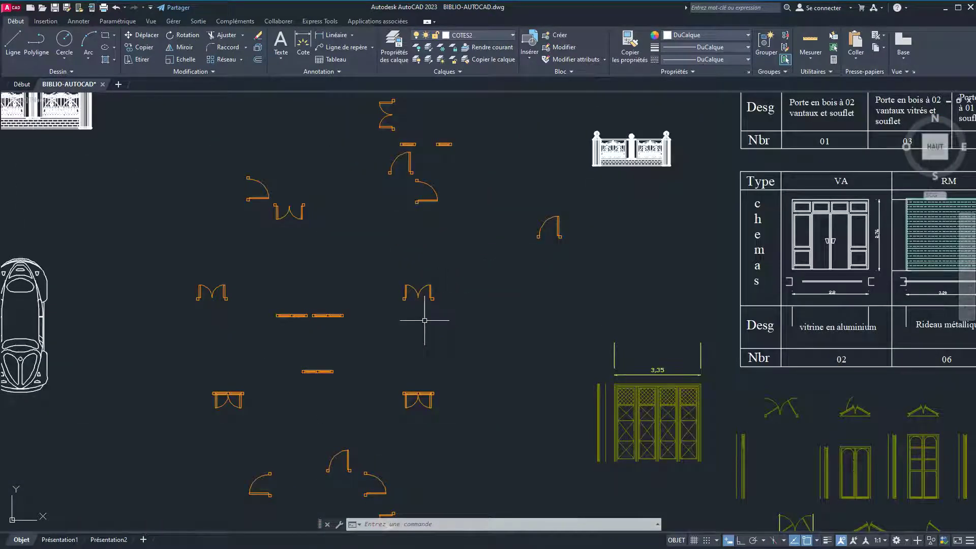
scroll(424, 321, "up", 2)
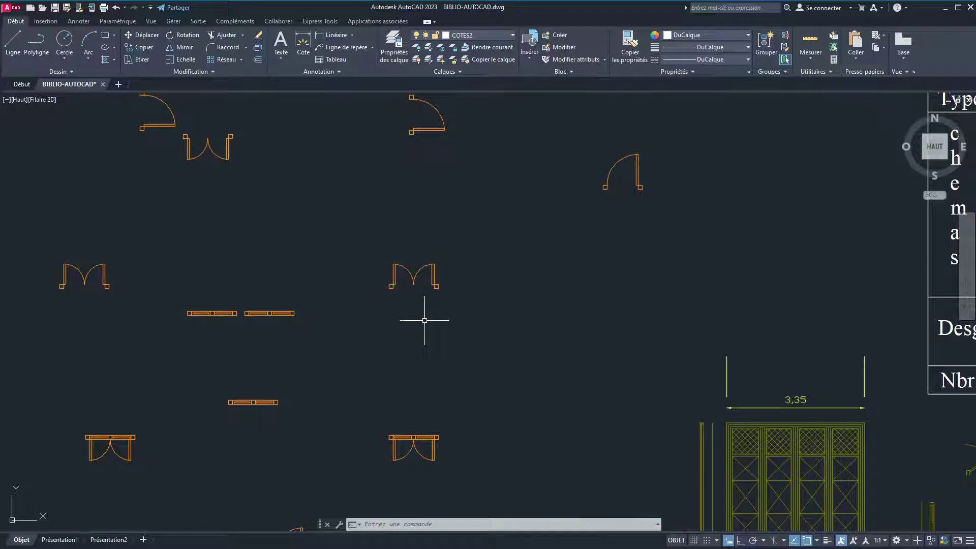
scroll(425, 321, "down", 4)
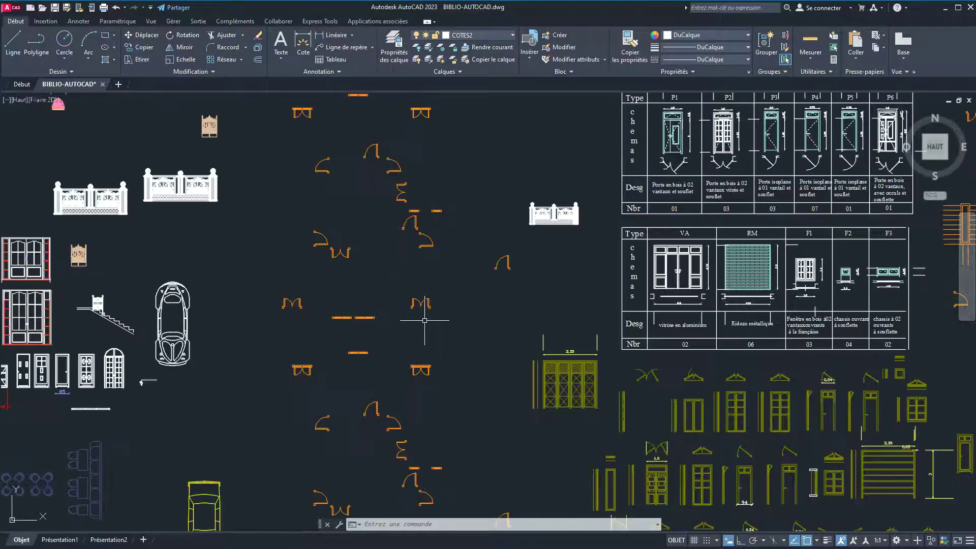
middle_click_drag(481, 341, 161, 407)
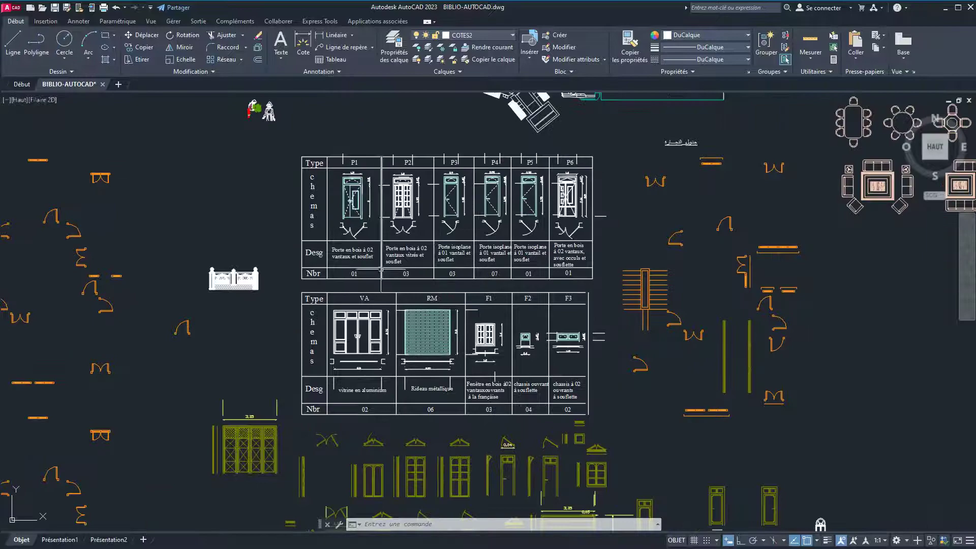
Step: Shift past the door tables and zoom into the Arabic-labelled house plan
scroll(381, 270, "up", 3)
scroll(381, 269, "down", 2)
scroll(381, 270, "down", 4)
mouse_move(337, 329)
middle_mouse_down()
mouse_move(652, 309)
mouse_move(571, 461)
middle_mouse_up()
middle_click_drag(368, 203, 411, 212)
scroll(411, 212, "up", 6)
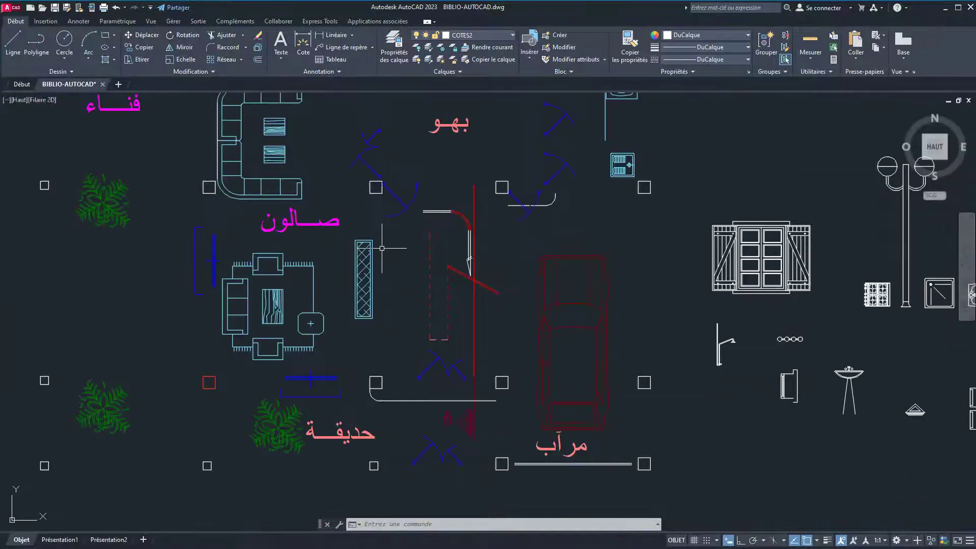
Step: Zoom out over the whole block library and bring its lower blocks into view
scroll(382, 248, "down", 2)
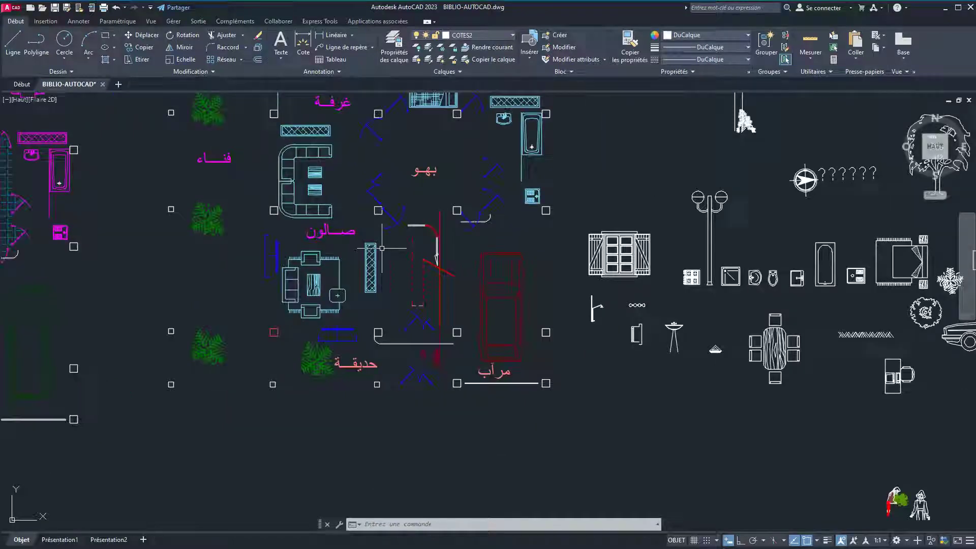
scroll(382, 248, "down", 4)
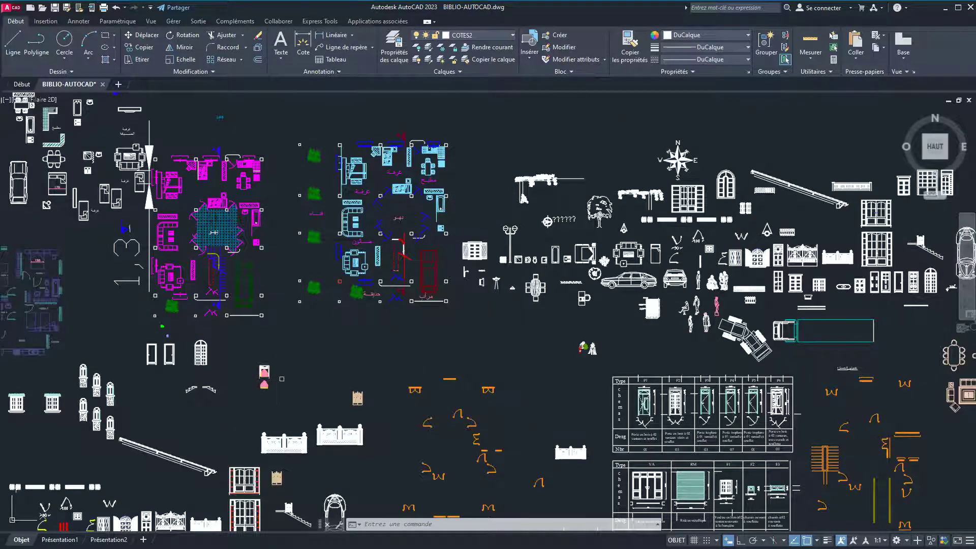
scroll(357, 369, "down", 2)
middle_click_drag(350, 359, 353, 254)
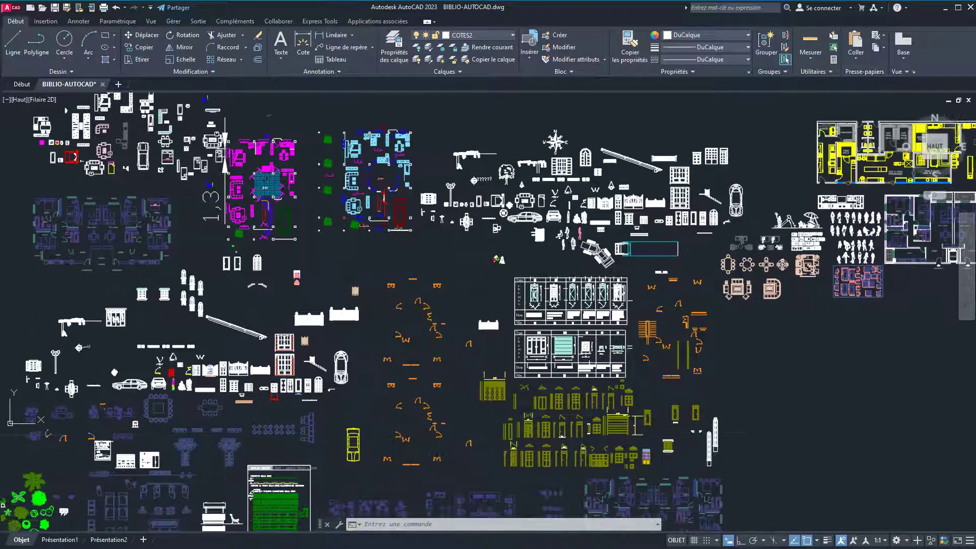
middle_click_drag(381, 381, 378, 275)
Step: Centre the colourful furnished apartment plan and zoom in until it fills the screen
middle_click_drag(412, 417, 372, 298)
mouse_move(239, 473)
middle_mouse_down()
mouse_move(315, 469)
mouse_move(388, 342)
mouse_move(463, 377)
mouse_move(432, 372)
middle_mouse_up()
scroll(325, 461, "up", 2)
scroll(326, 461, "up", 2)
scroll(388, 342, "up", 2)
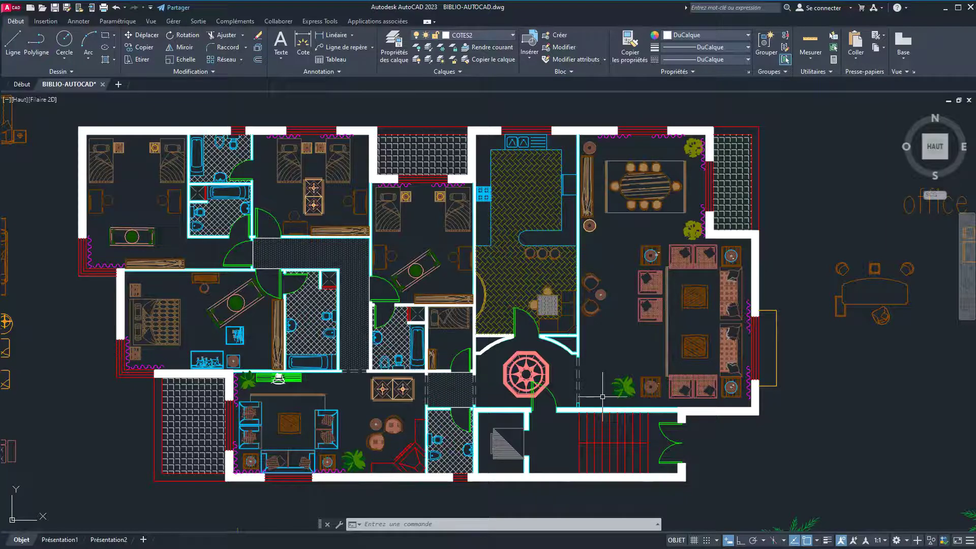
Step: Navigate from the floor plan to the gate and fence elevations (314, 373, 509, 103), enlarged to fill the view
scroll(602, 396, "down", 2)
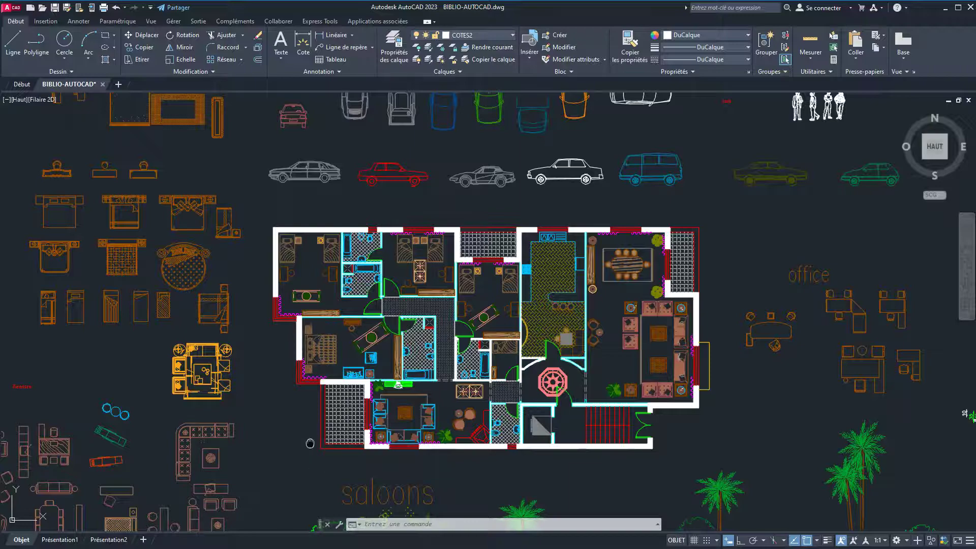
middle_click_drag(310, 443, 392, 311)
scroll(321, 437, "down", 3)
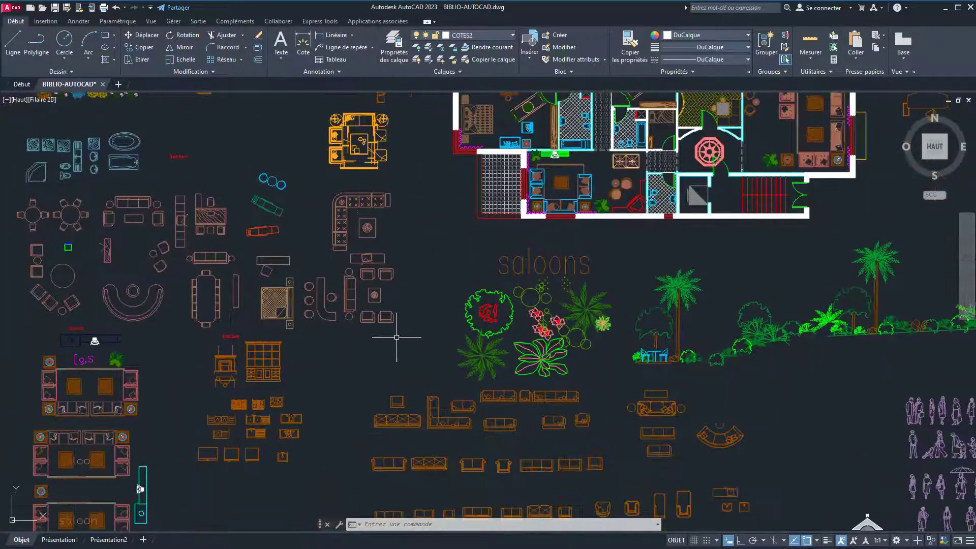
scroll(394, 338, "down", 2)
scroll(405, 340, "up", 1)
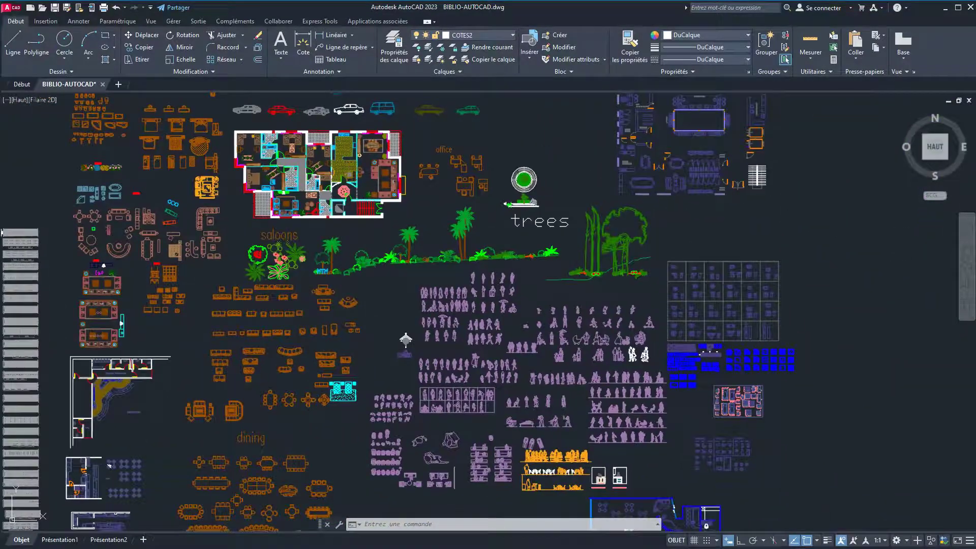
middle_click_drag(450, 473, 448, 325)
middle_click_drag(430, 407, 436, 349)
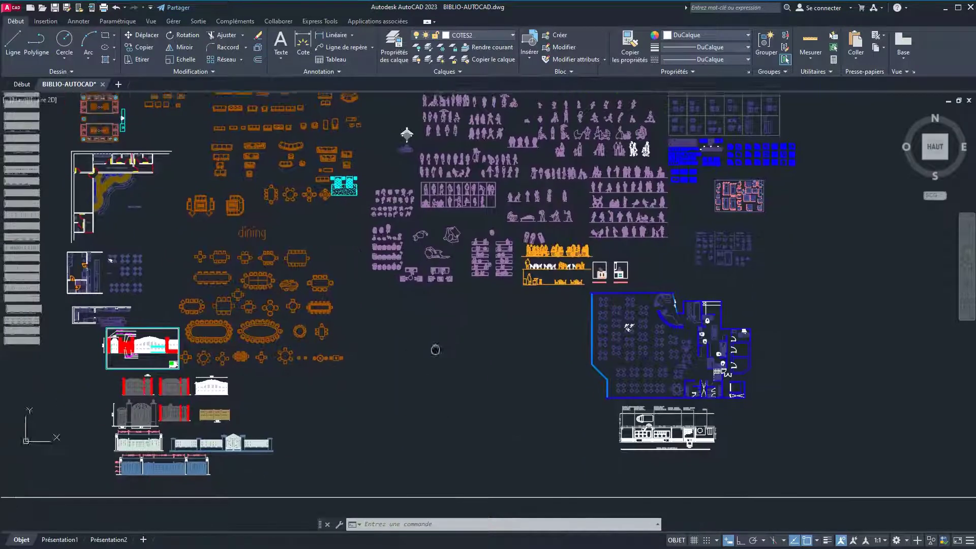
scroll(183, 440, "up", 5)
mouse_move(202, 423)
middle_mouse_down()
mouse_move(331, 341)
mouse_move(339, 412)
mouse_move(340, 382)
middle_mouse_up()
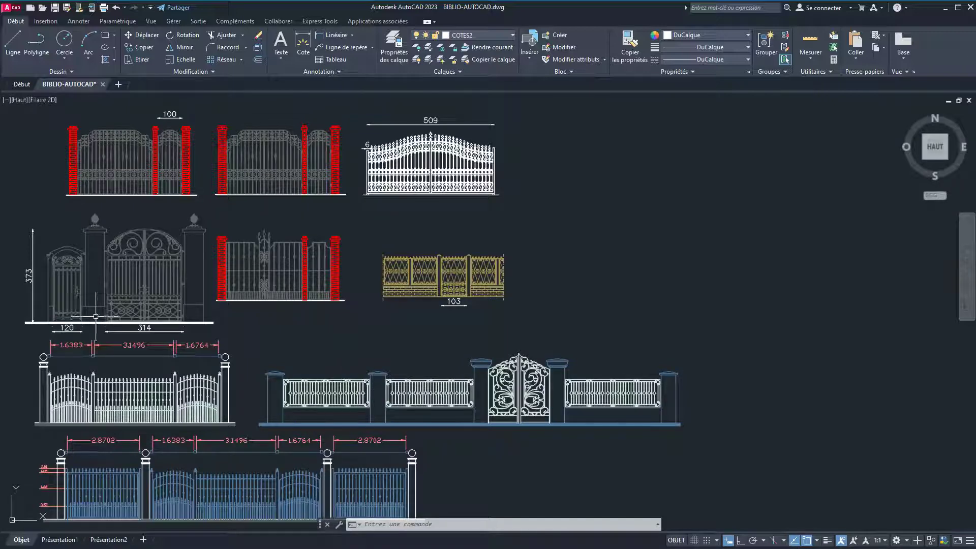
Step: Zoom in and out on the gate blocks, then pan toward the dining-table and people blocks
scroll(142, 306, "up", 4)
scroll(145, 305, "down", 4)
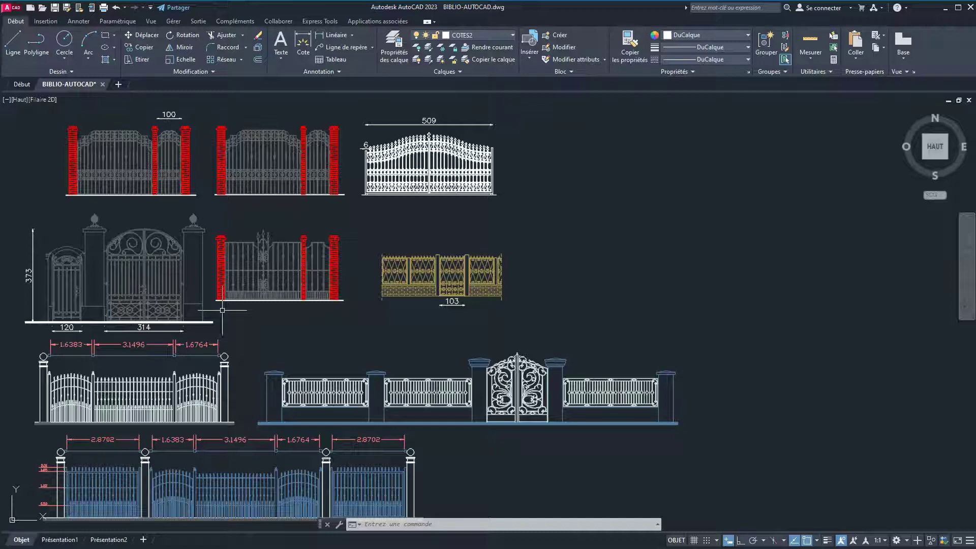
scroll(222, 310, "down", 5)
middle_click_drag(222, 310, 121, 495)
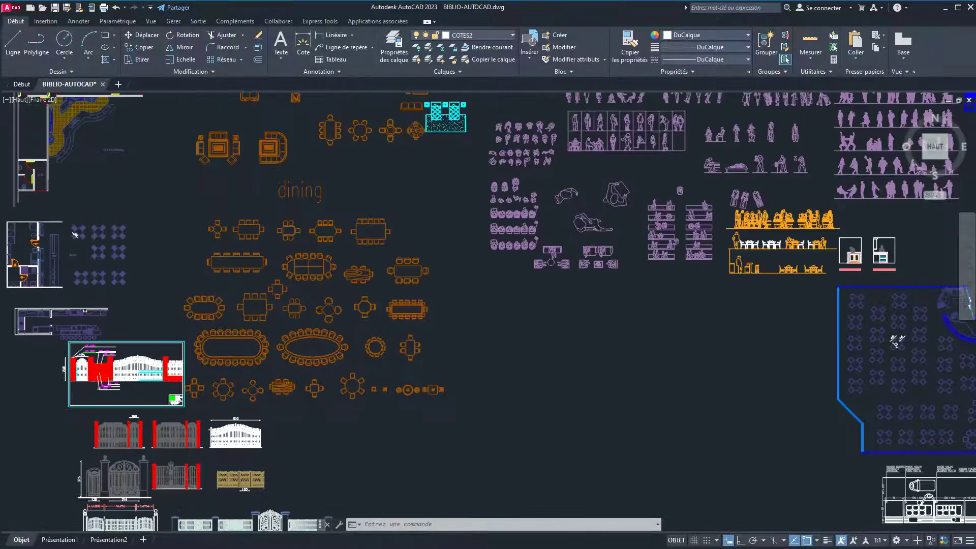
Step: Zoom out to the whole library, then enlarge the furnished apartment floor plan beside the office blocks
scroll(356, 244, "down", 4)
middle_click_drag(392, 178, 259, 336)
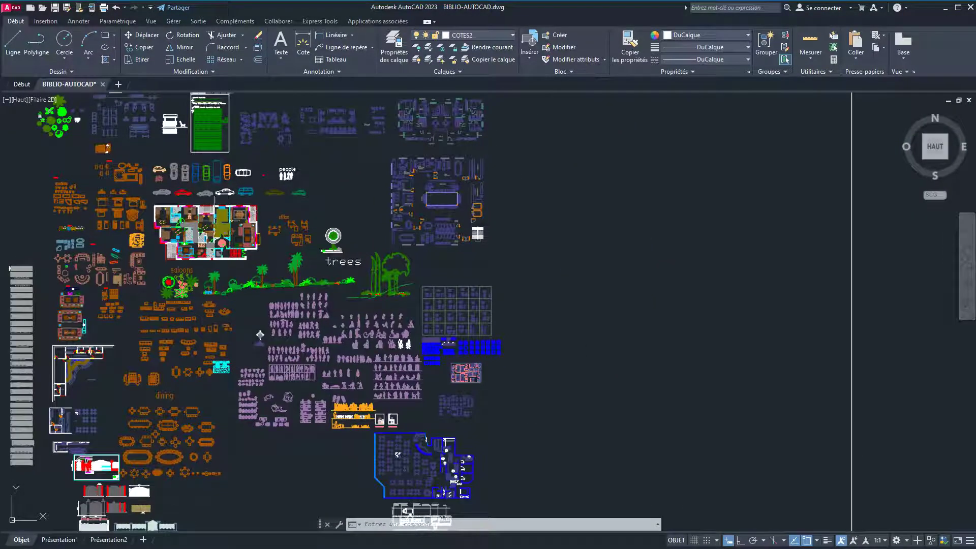
middle_click_drag(258, 126, 286, 249)
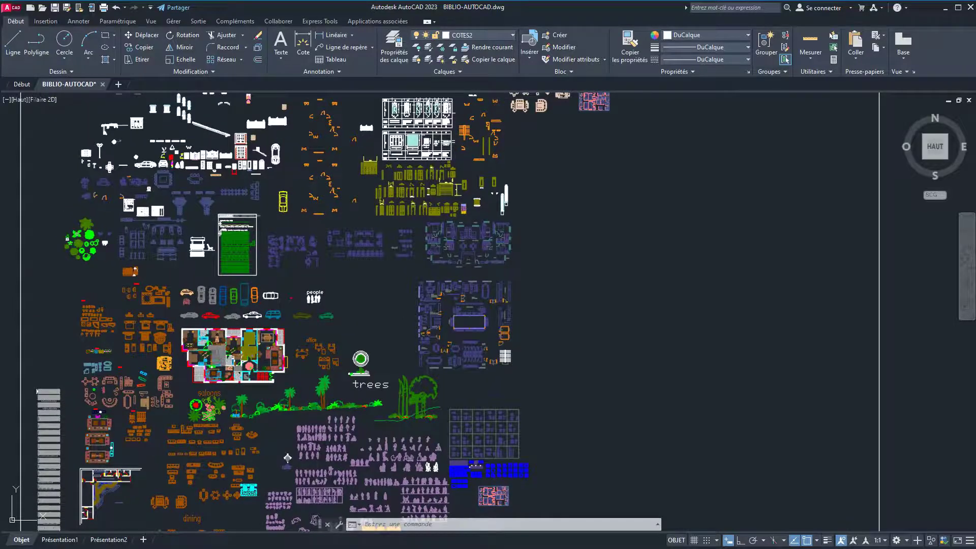
scroll(227, 361, "up", 8)
mouse_move(216, 345)
middle_mouse_down()
mouse_move(420, 324)
mouse_move(321, 323)
middle_mouse_up()
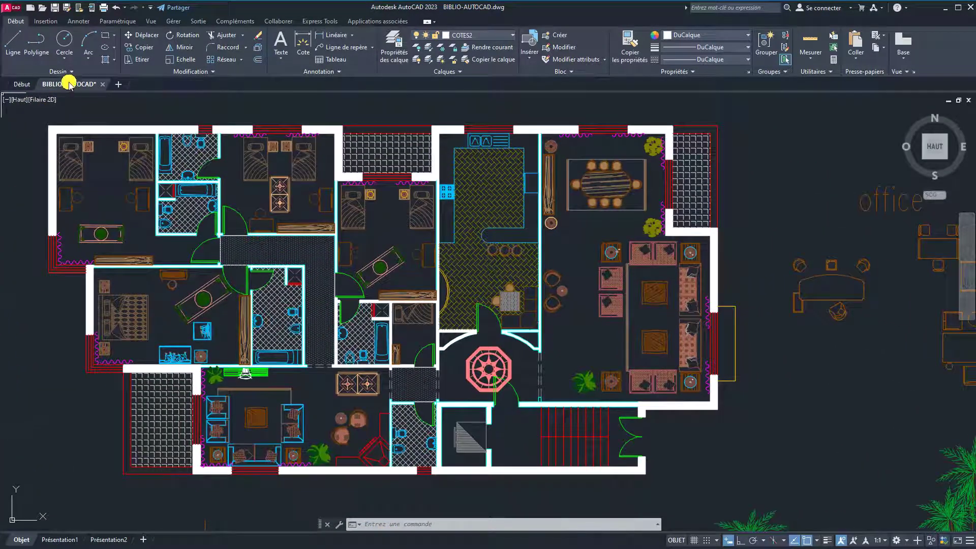